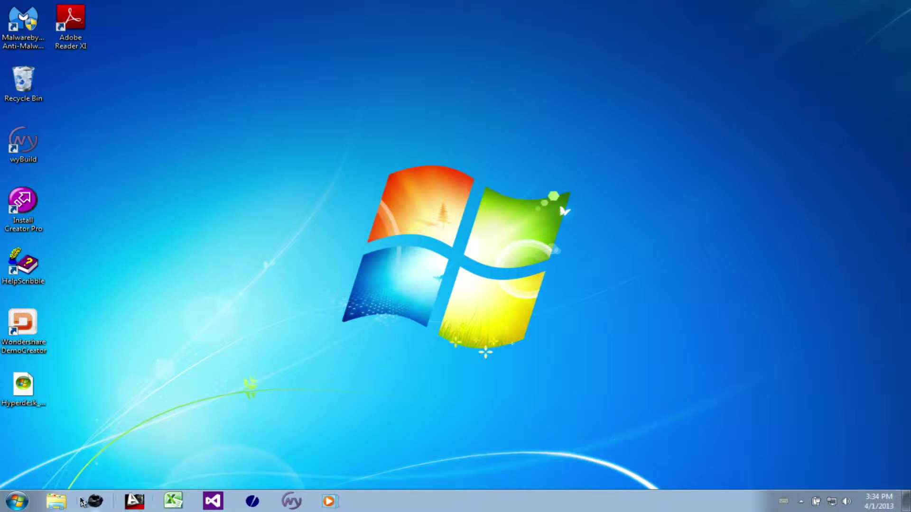
# Search Google for 'universal theme patcher' in maximized Firefox and scroll to the TCP-Z result.
pyautogui.click(97, 503)
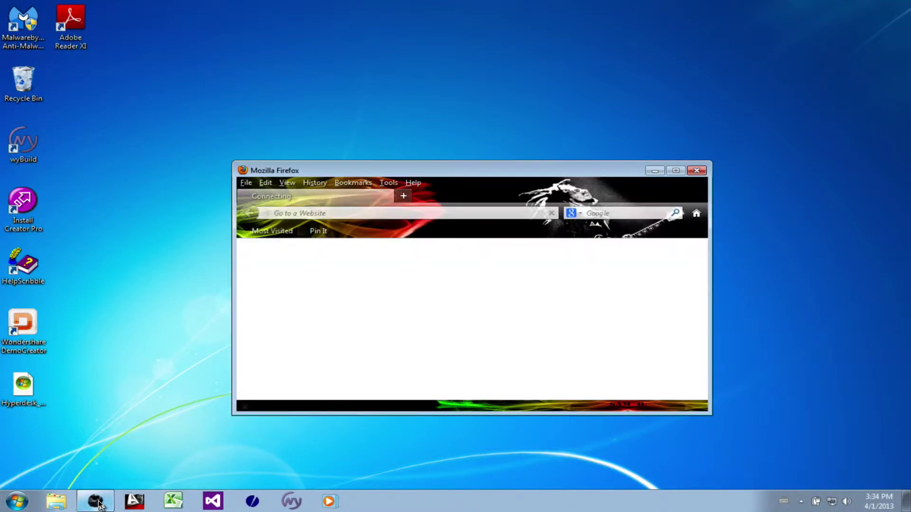
pyautogui.click(676, 171)
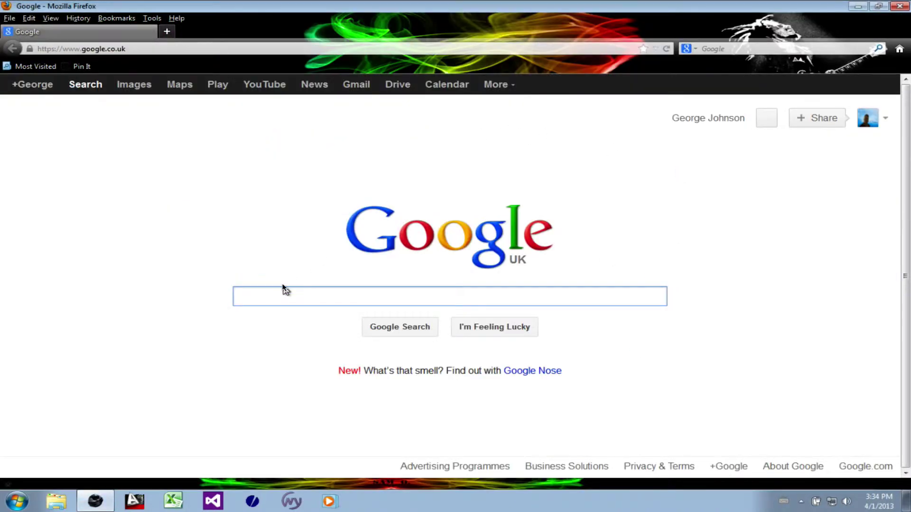
pyautogui.write('un')
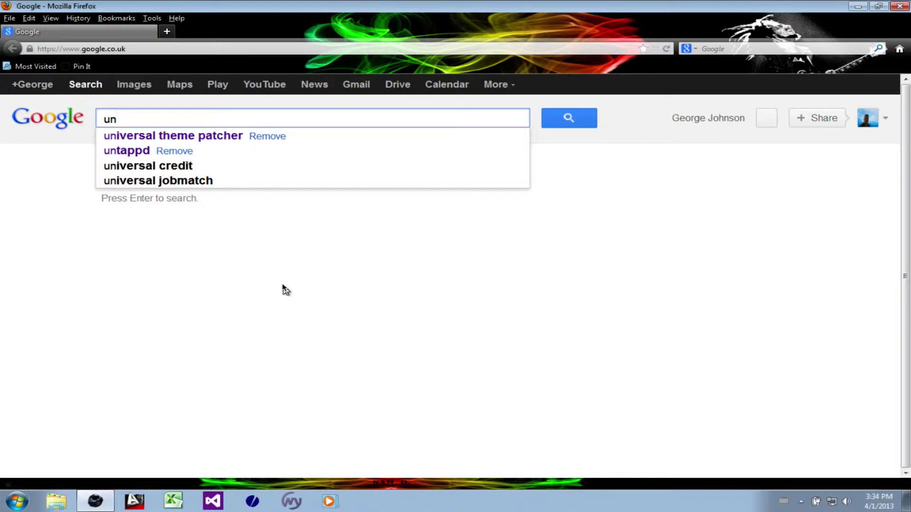
pyautogui.press('Down')
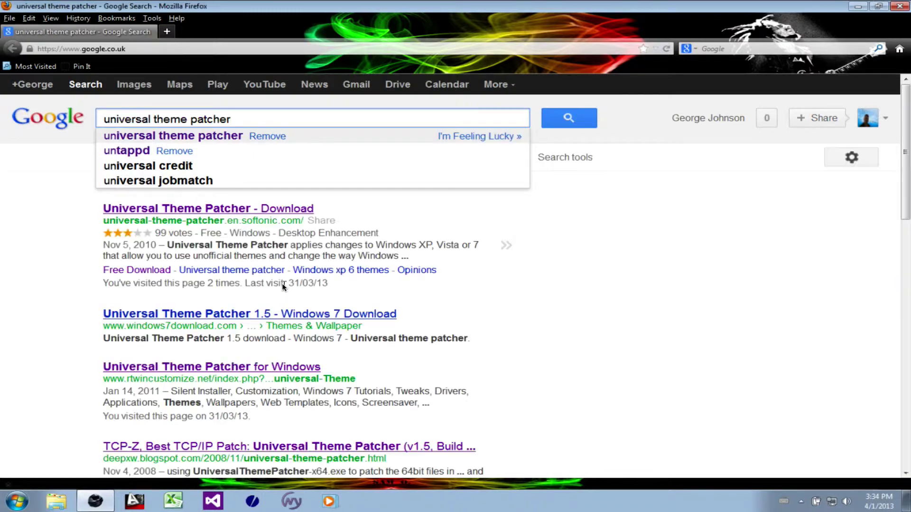
pyautogui.press('Return')
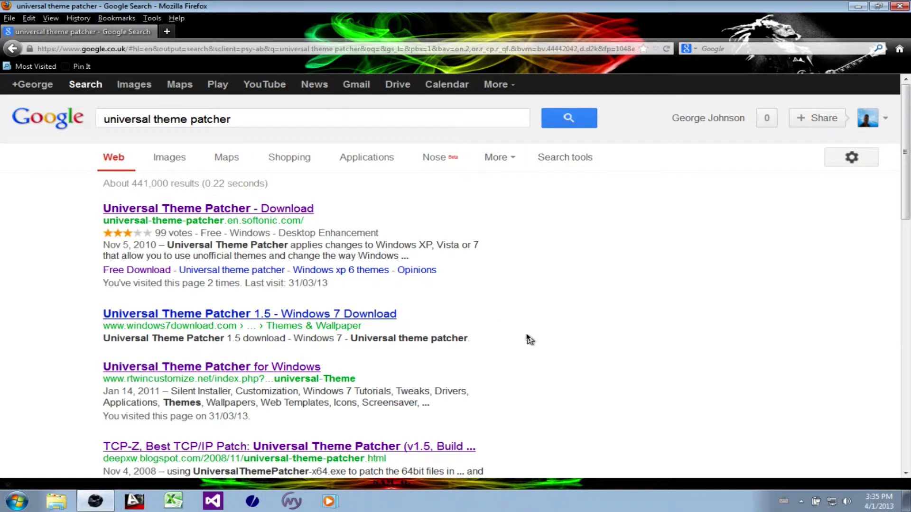
pyautogui.scroll(-3, 537, 357)
pyautogui.scroll(-1, 538, 357)
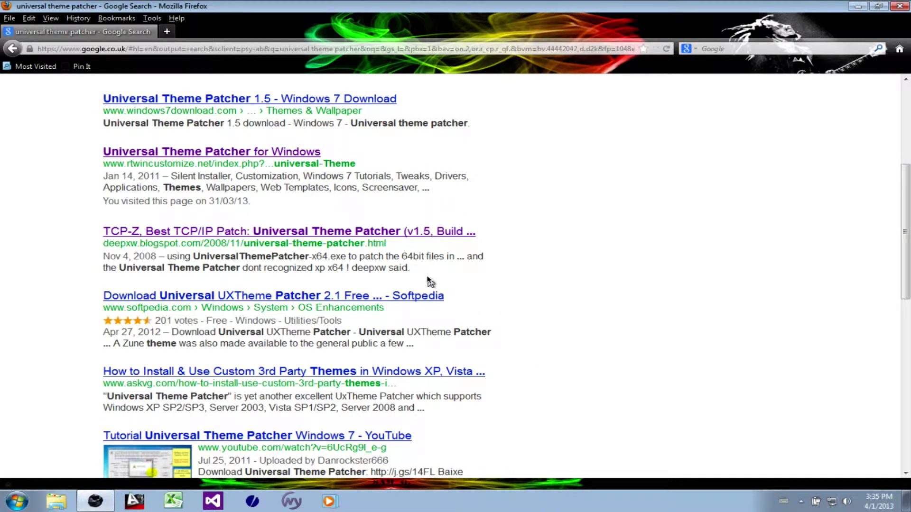
# Open the TCP-Z Universal Theme Patcher post and save UniversalThemePatcher_20090409.zip from Download link 2.
pyautogui.click(416, 234)
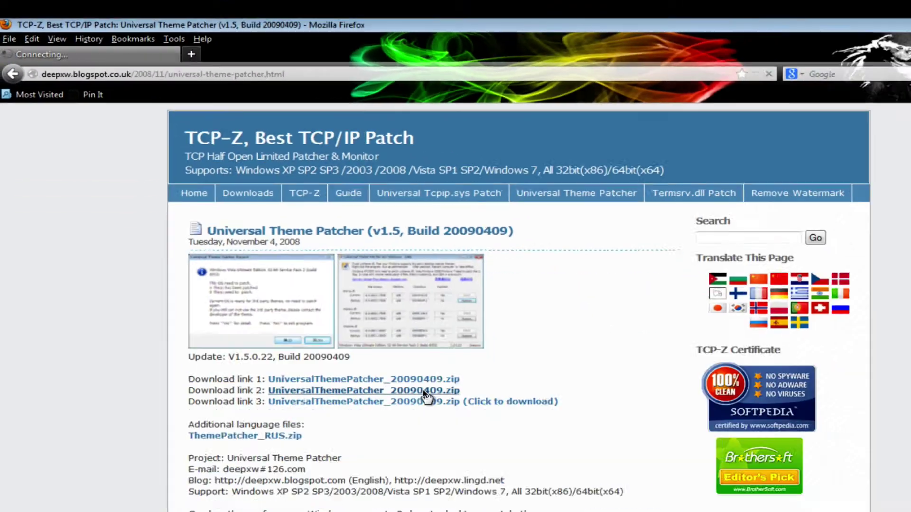
pyautogui.click(368, 323)
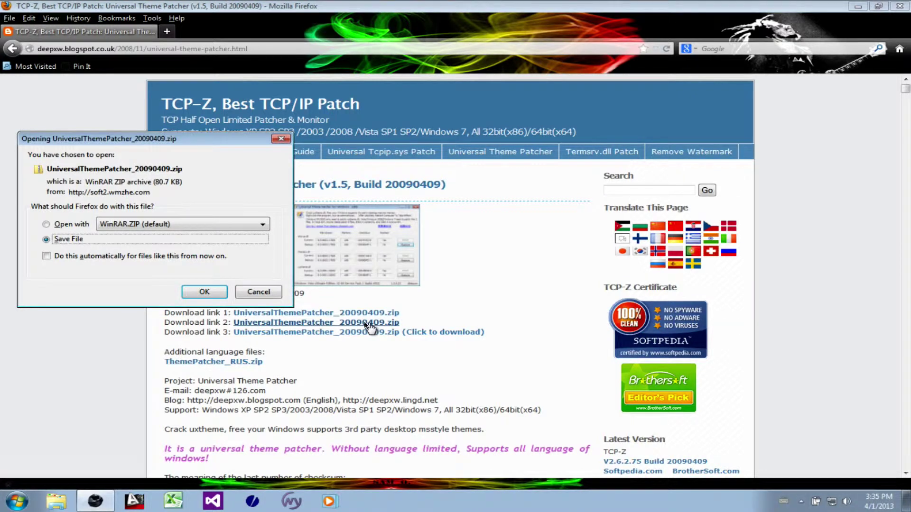
pyautogui.click(205, 293)
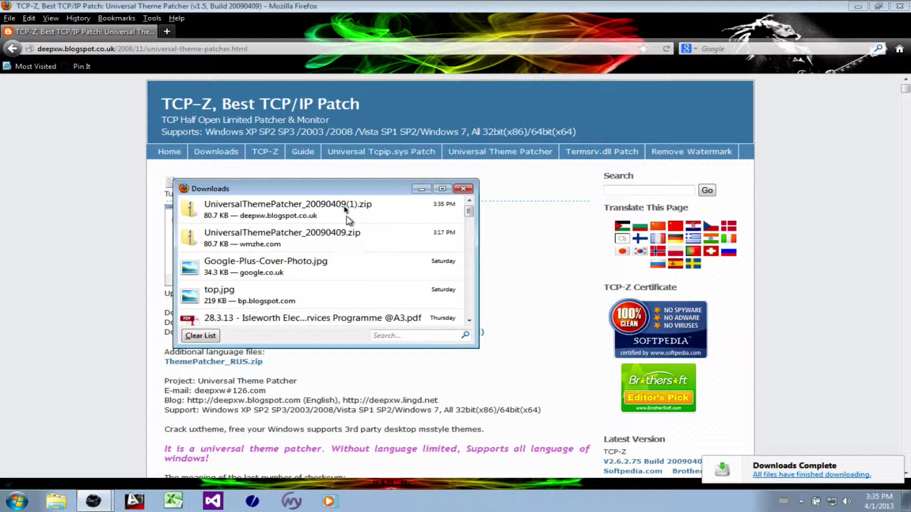
pyautogui.moveTo(333, 190); pyautogui.dragTo(450, 158)
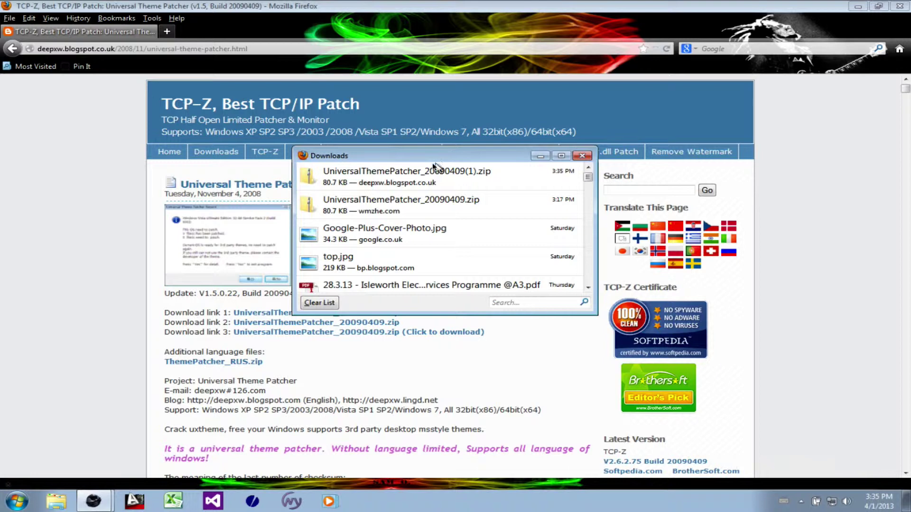
# Run UniversalThemePatcher-x64.exe from the zip in English, check all three files are already patched, then close it.
pyautogui.doubleClick(420, 177)
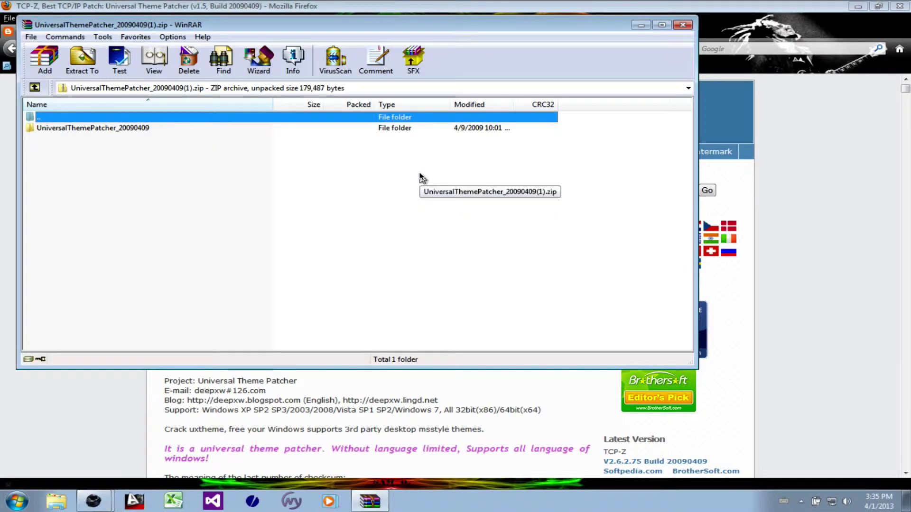
pyautogui.doubleClick(100, 130)
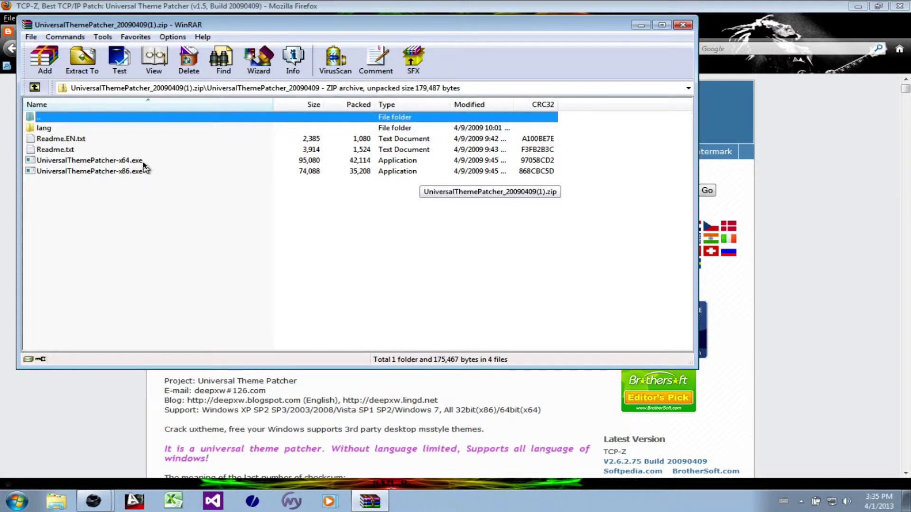
pyautogui.doubleClick(118, 161)
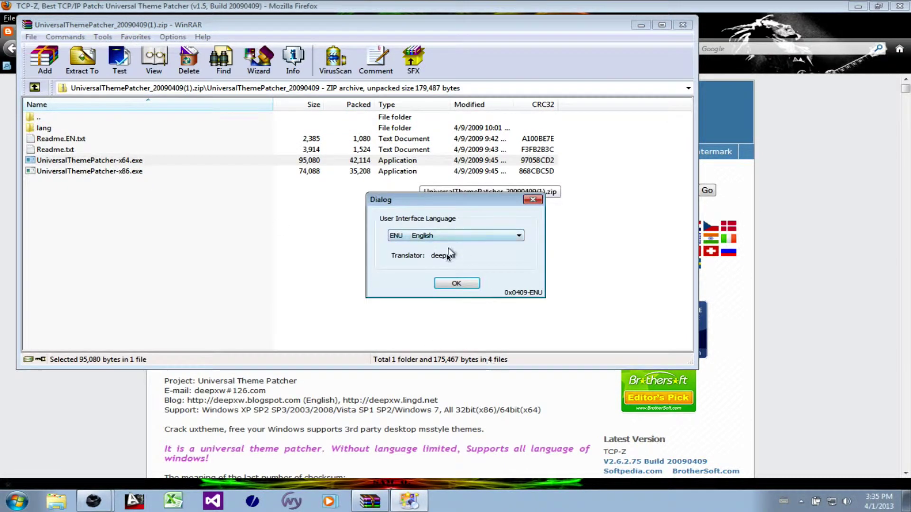
pyautogui.click(449, 284)
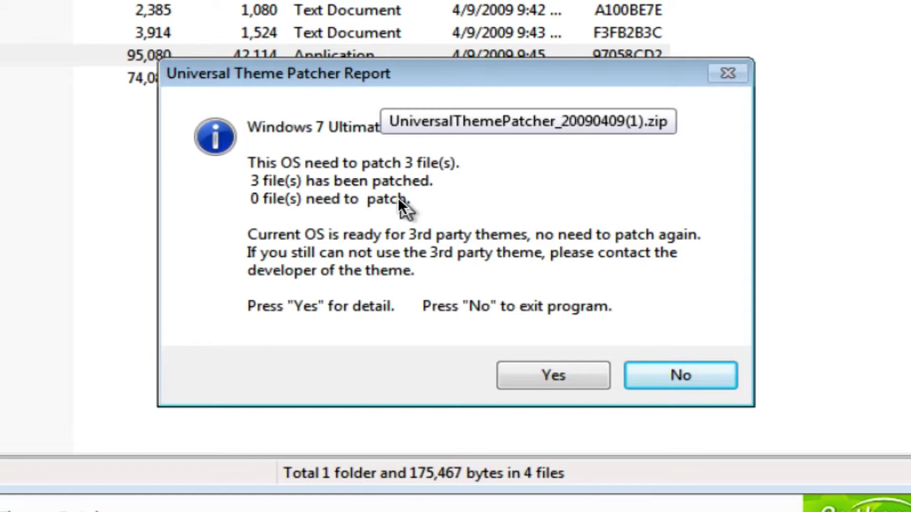
pyautogui.click(553, 377)
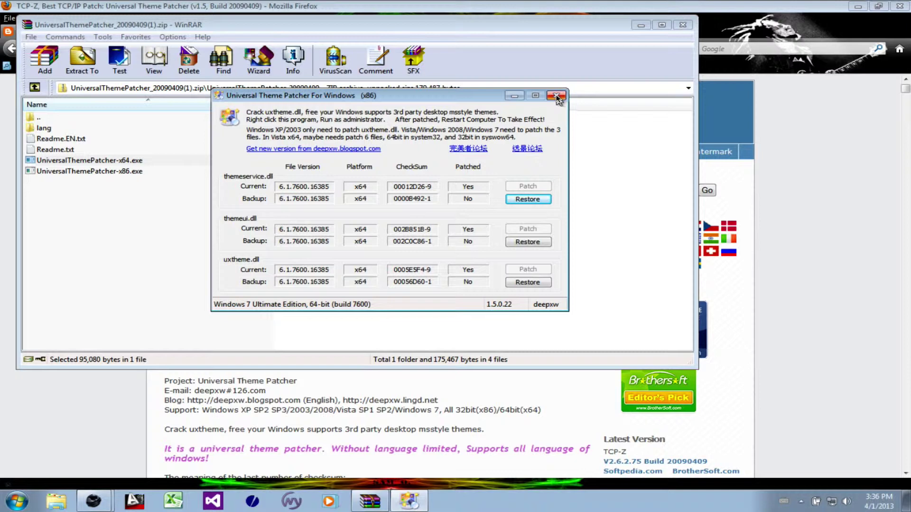
pyautogui.click(557, 97)
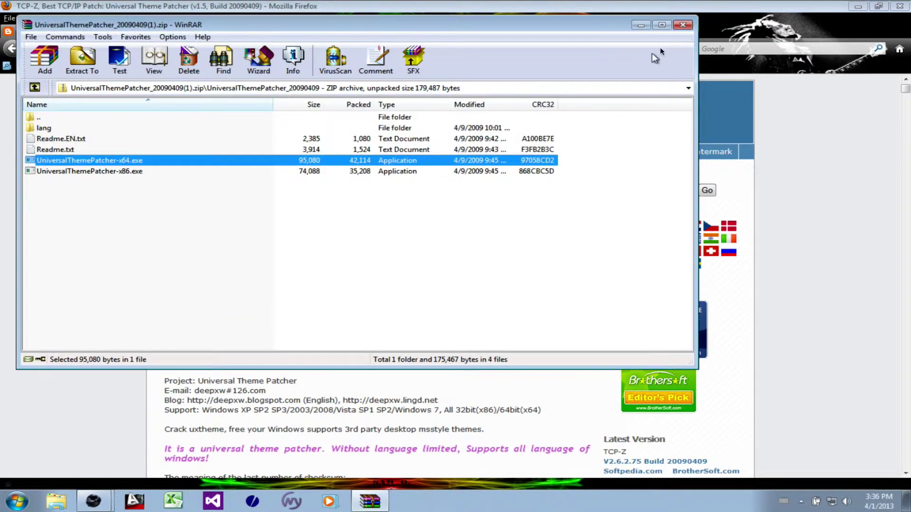
# Close WinRAR and the Downloads list, and open Google in a new tab.
pyautogui.click(683, 25)
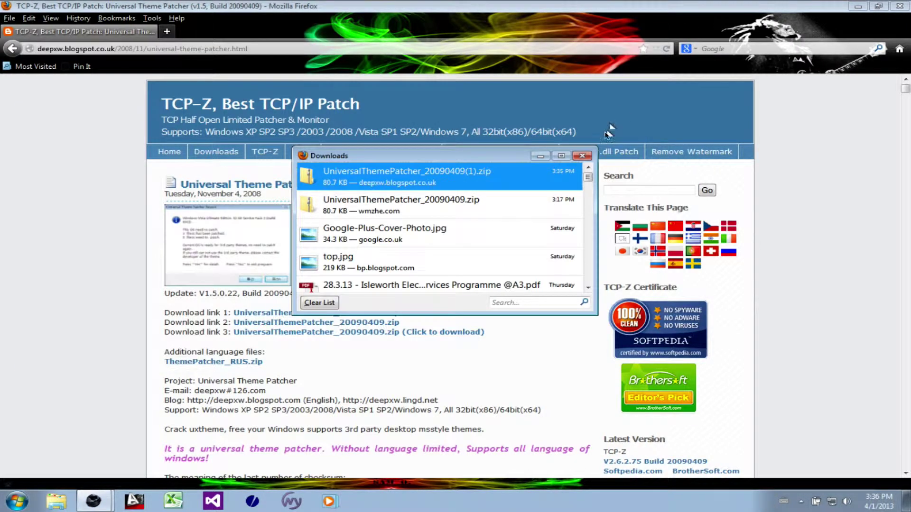
pyautogui.click(582, 157)
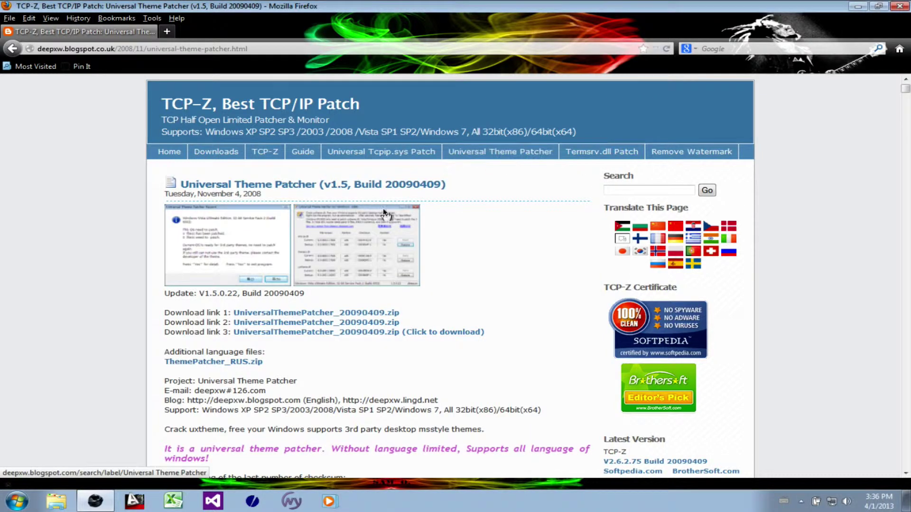
pyautogui.click(168, 33)
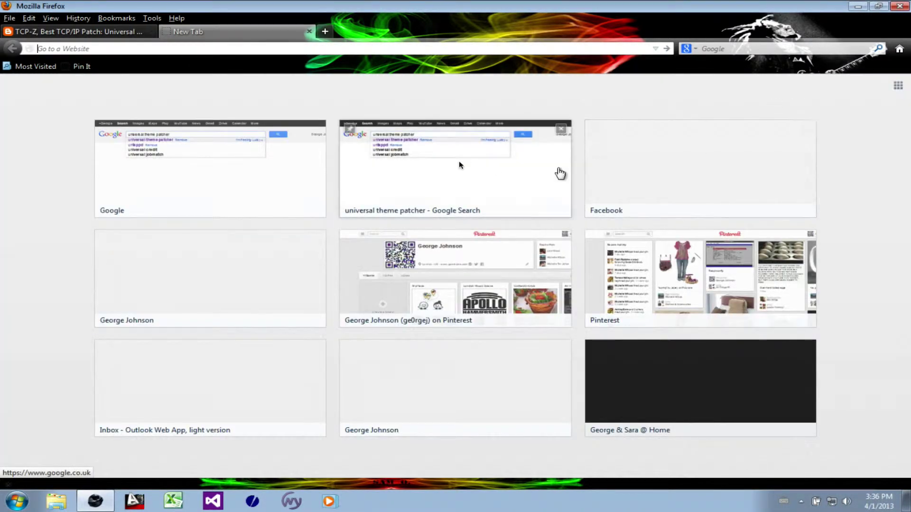
pyautogui.click(253, 172)
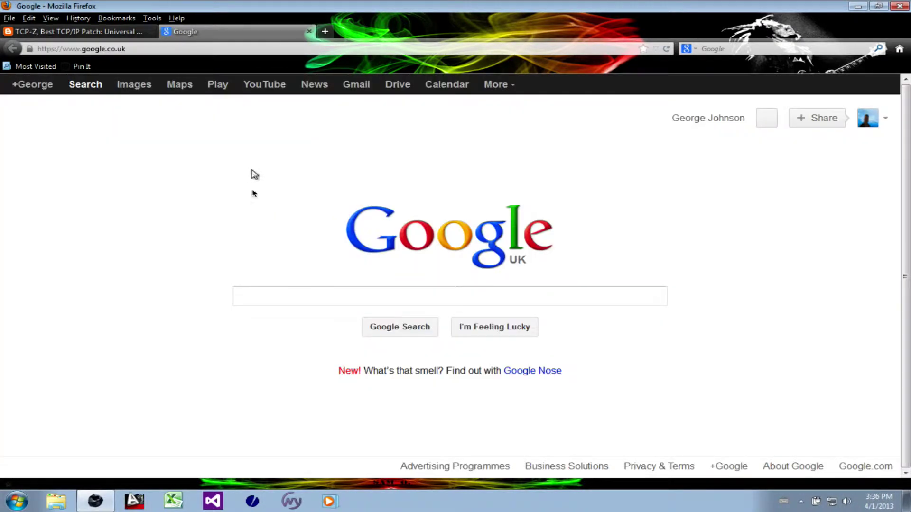
# Search Google for 'hyperdesk windows 7 desktop theme'.
pyautogui.click(274, 301)
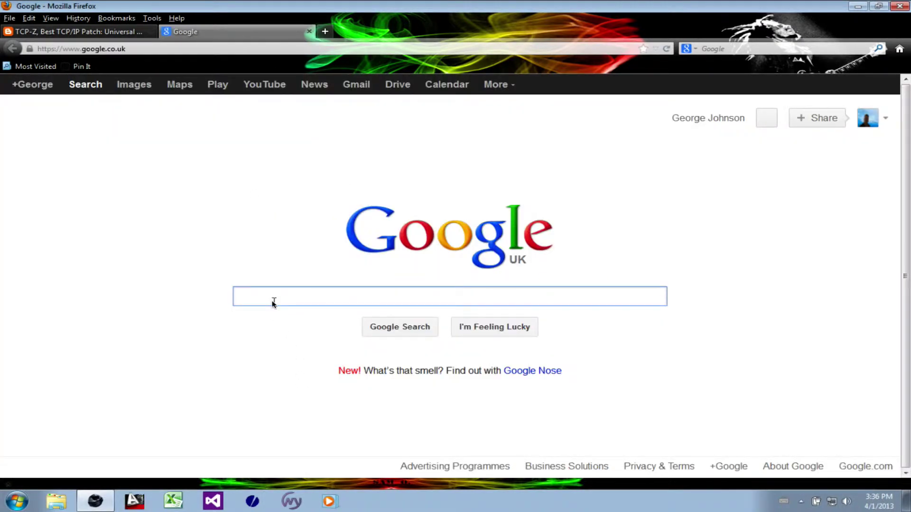
pyautogui.write('hyuper')
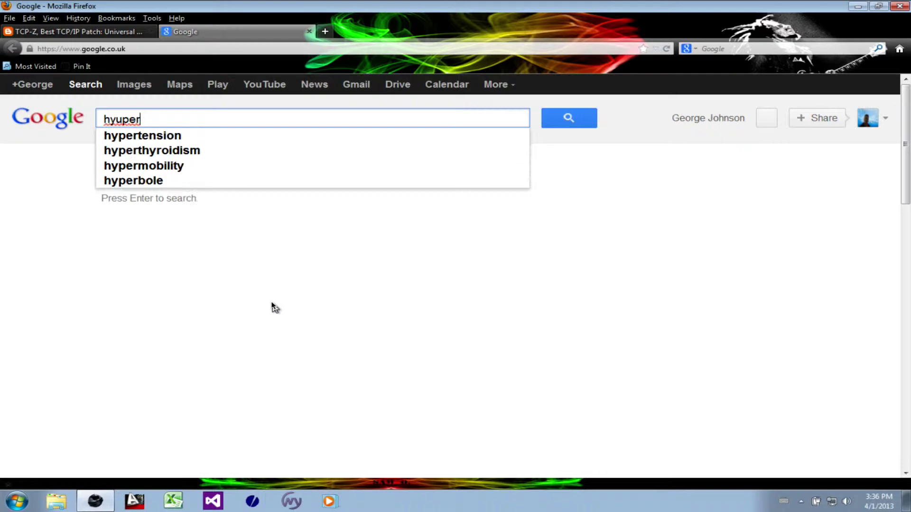
pyautogui.press('BackSpace')
pyautogui.press('BackSpace')
pyautogui.press('BackSpace')
pyautogui.press('BackSpace')
pyautogui.write('per')
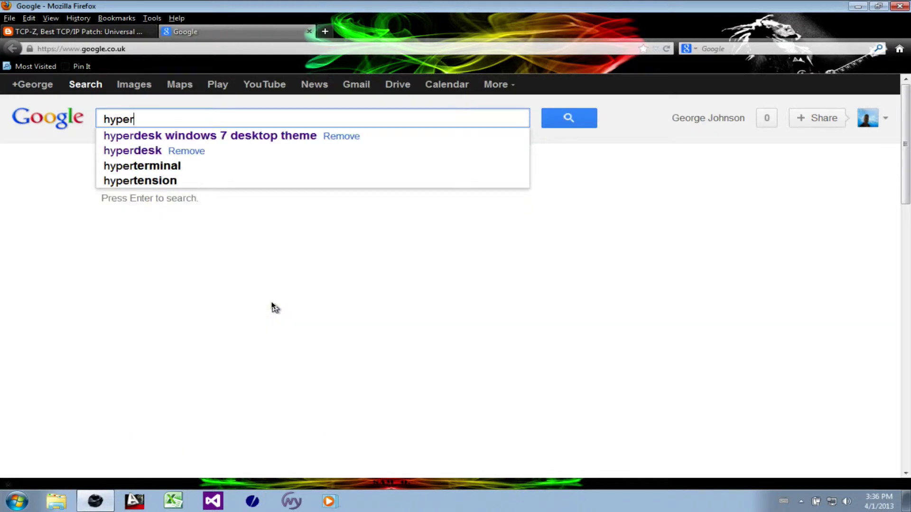
pyautogui.press('Down')
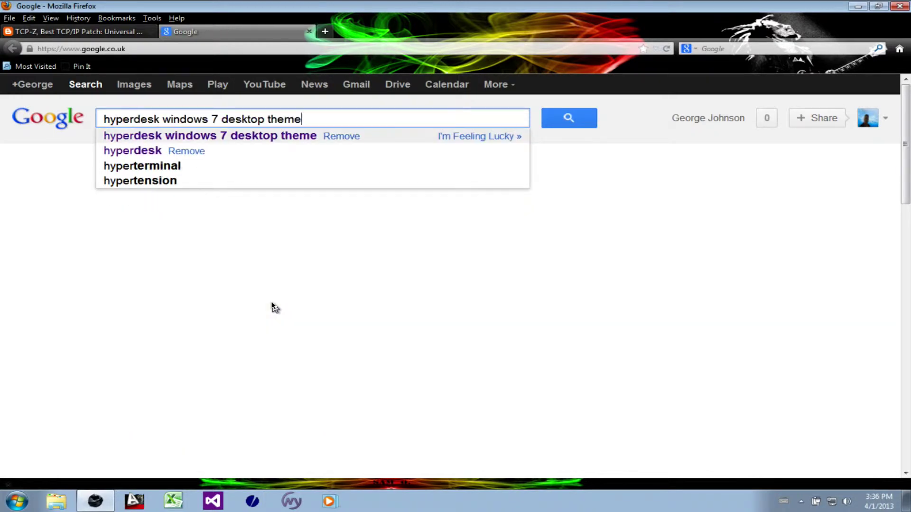
pyautogui.press('Return')
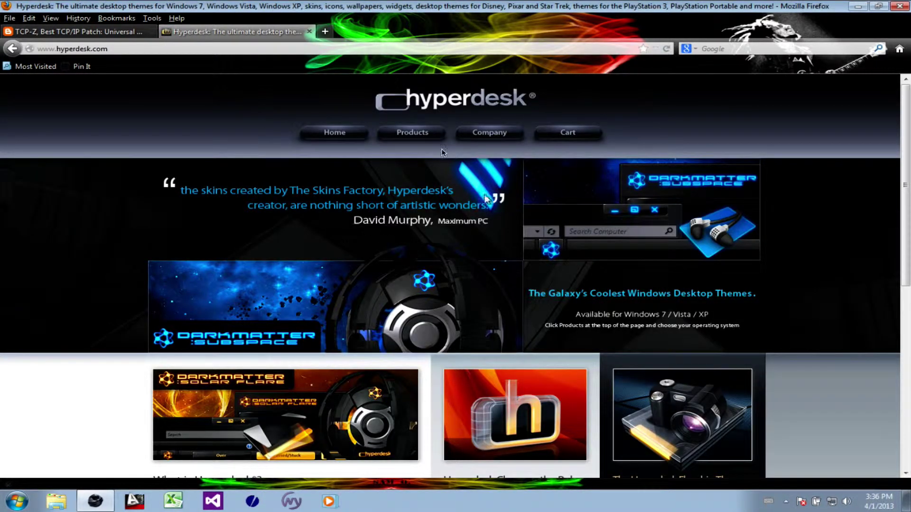
# Open Hyperdesk's Windows 7 Themes page showing the DarkMatter Quadrilogy Theme Pack at $19.95.
pyautogui.moveTo(405, 140)
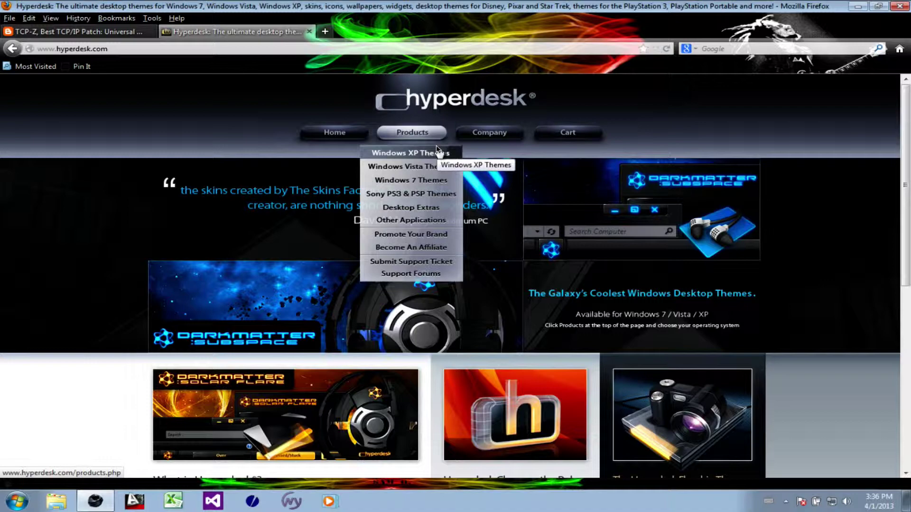
pyautogui.click(409, 182)
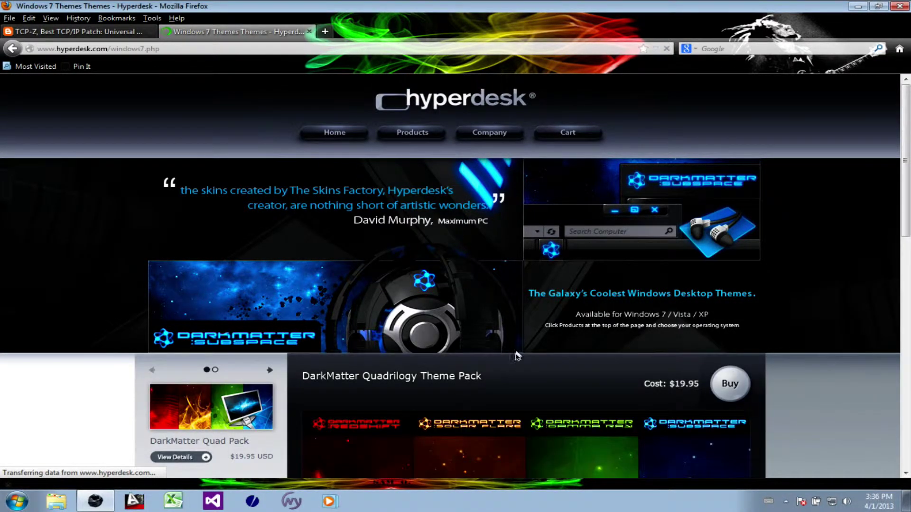
pyautogui.scroll(-8, 517, 356)
pyautogui.scroll(3, 517, 361)
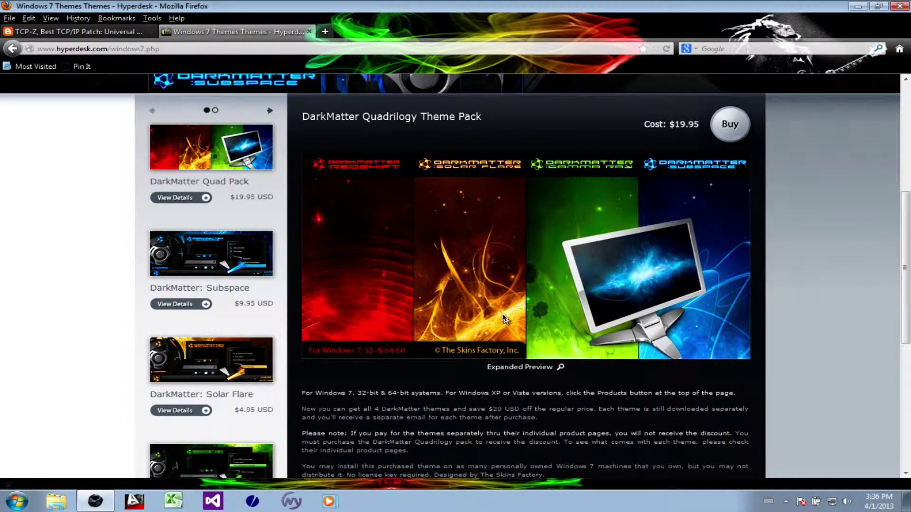
# Launch the WIN7_64 installer from C:\Hyperdesk\Hyperdesk.DarkMatter.Subspace.Win7.x86.x64 and allow it to run.
pyautogui.click(55, 502)
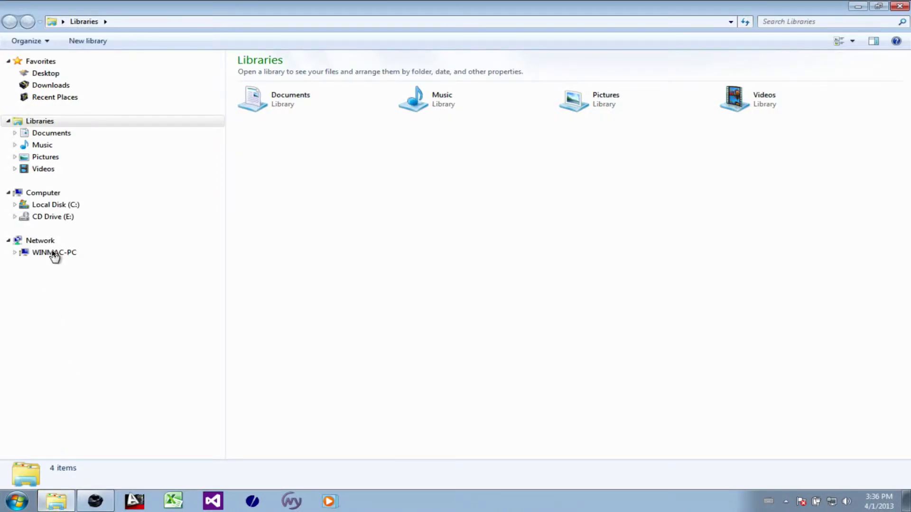
pyautogui.click(58, 206)
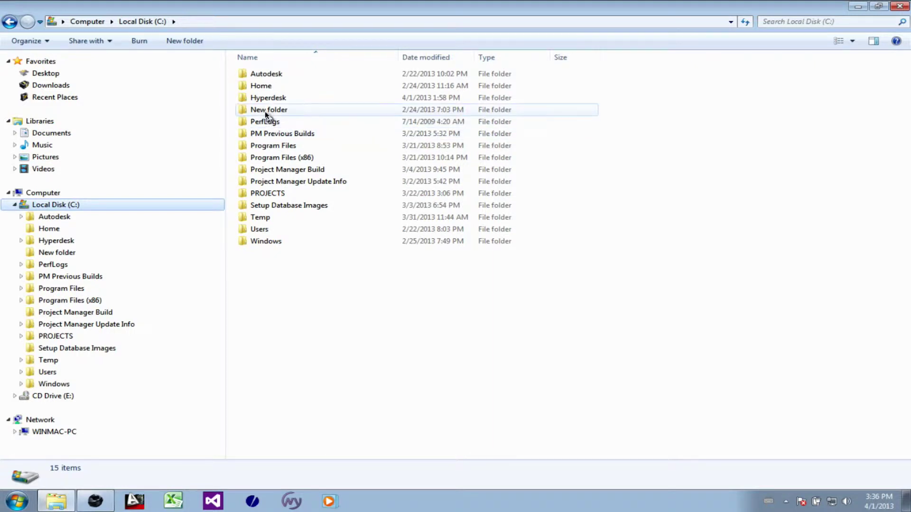
pyautogui.doubleClick(264, 98)
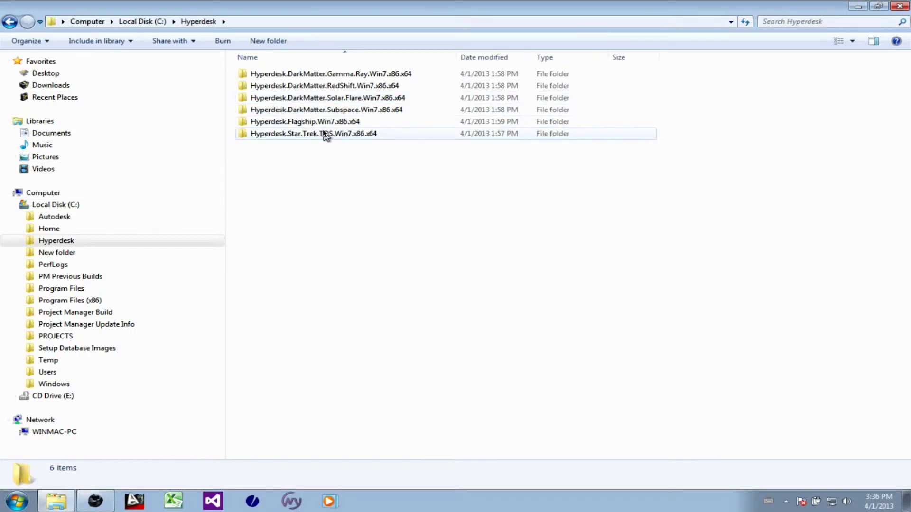
pyautogui.doubleClick(316, 112)
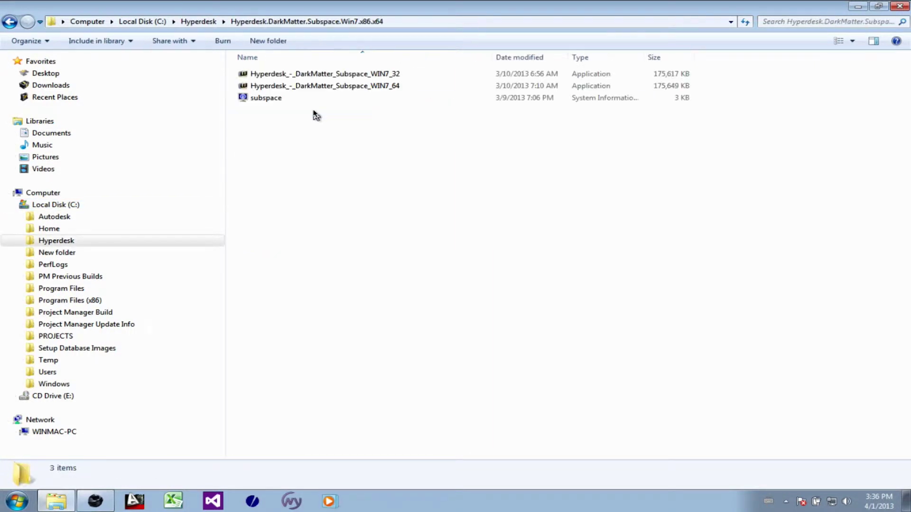
pyautogui.click(345, 87)
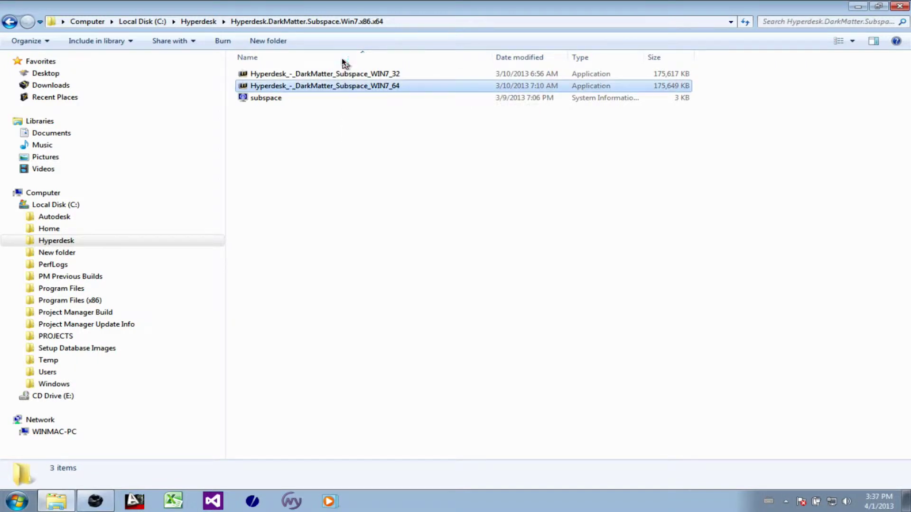
pyautogui.doubleClick(334, 85)
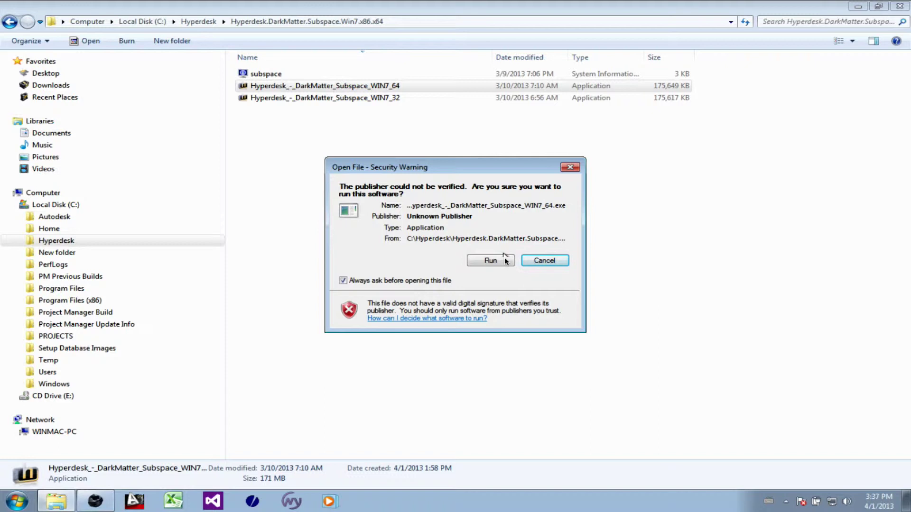
pyautogui.click(488, 261)
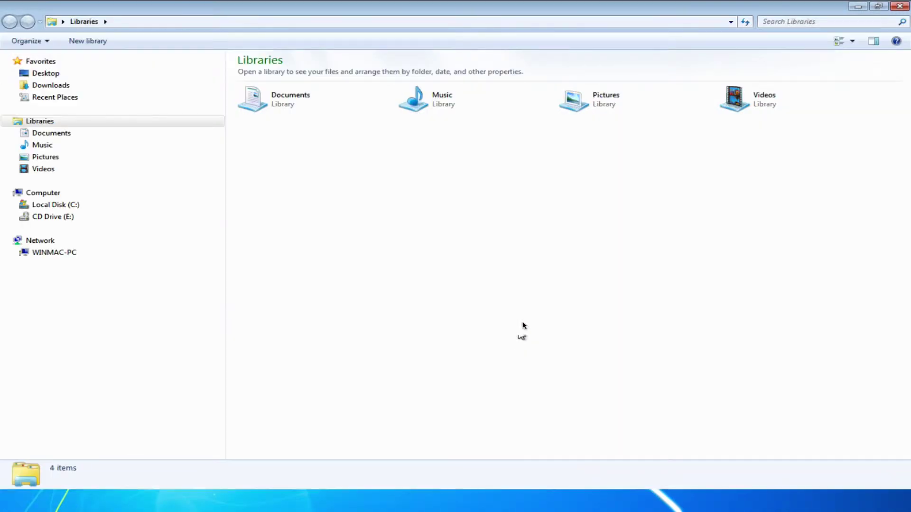
# Install DarkMatter Subspace with the Modify option and default features, then finish the wizard.
pyautogui.click(858, 7)
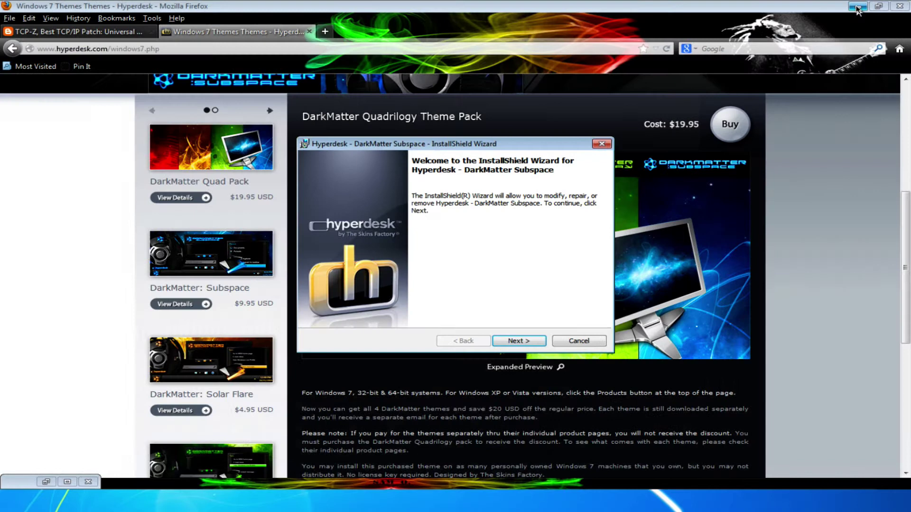
pyautogui.click(509, 342)
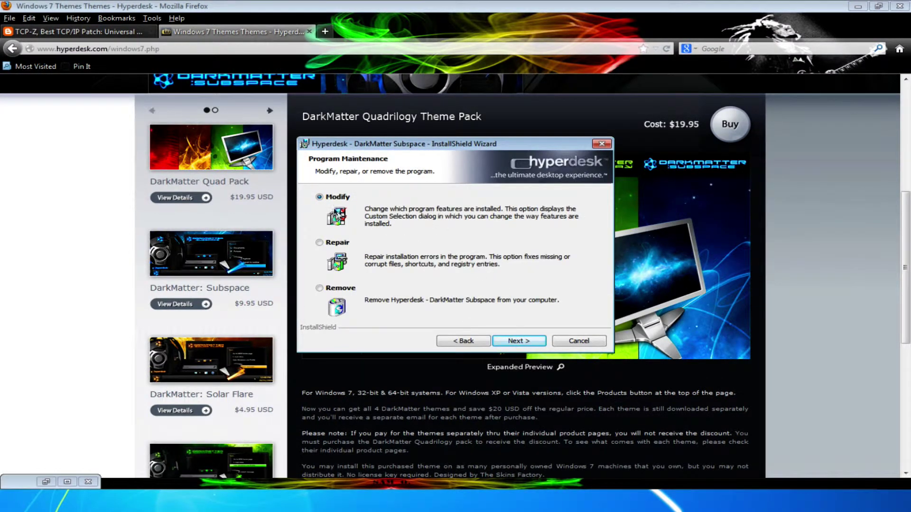
pyautogui.click(523, 342)
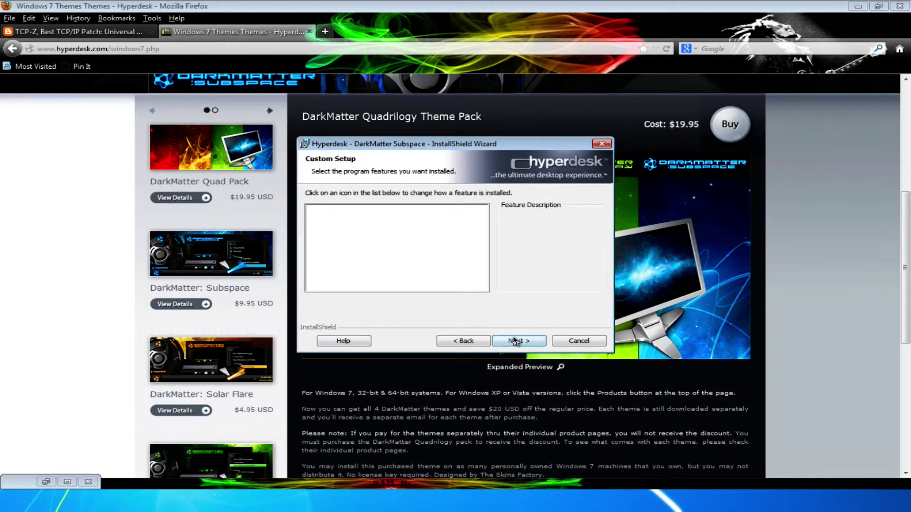
pyautogui.click(515, 342)
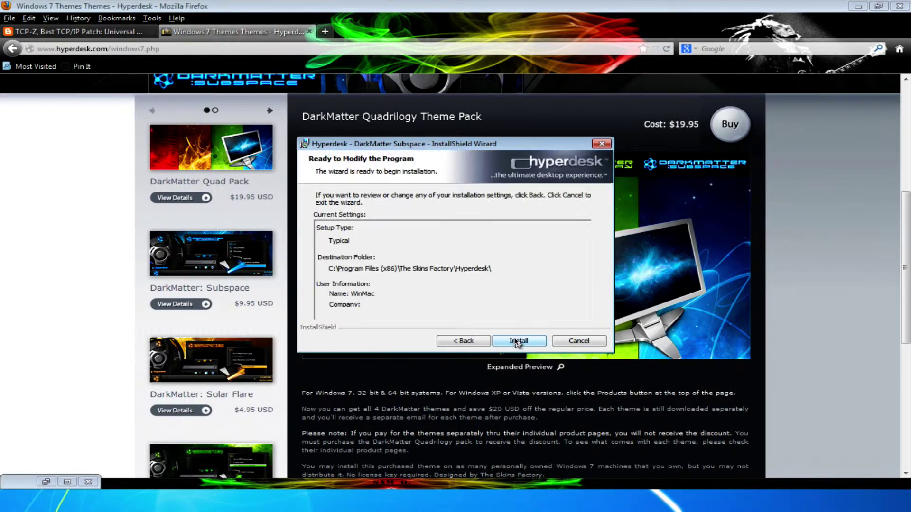
pyautogui.click(516, 342)
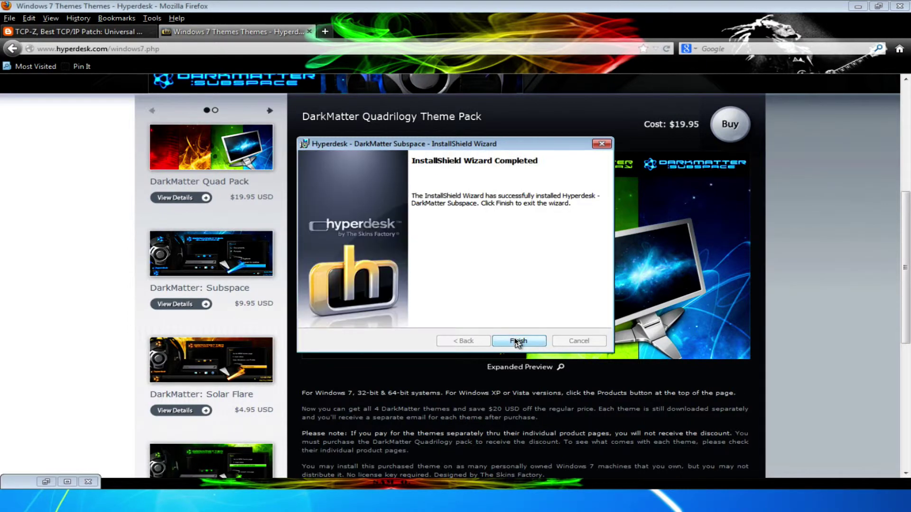
pyautogui.click(516, 342)
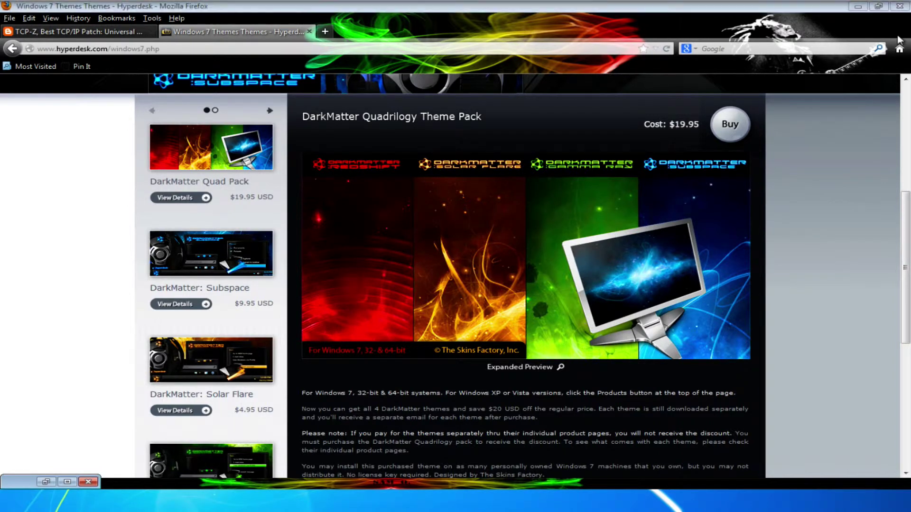
# Close Firefox and confirm closing both open tabs.
pyautogui.click(901, 7)
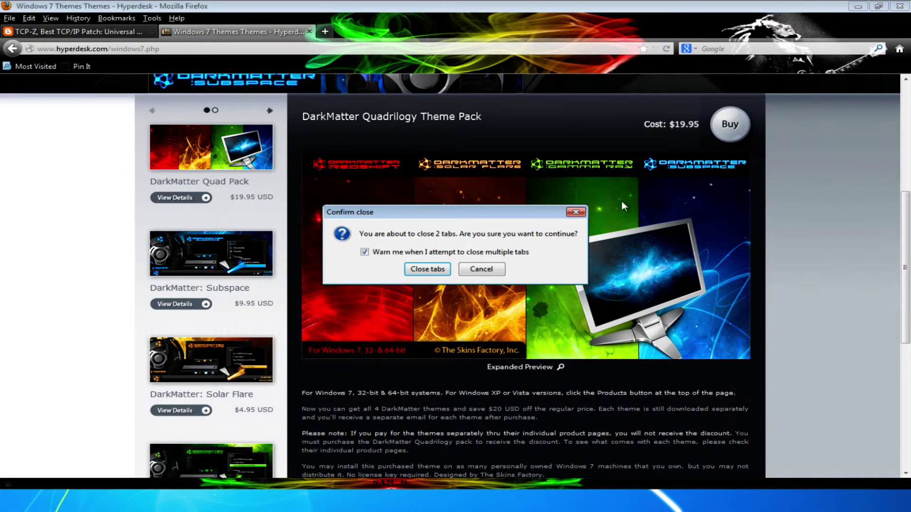
pyautogui.click(427, 269)
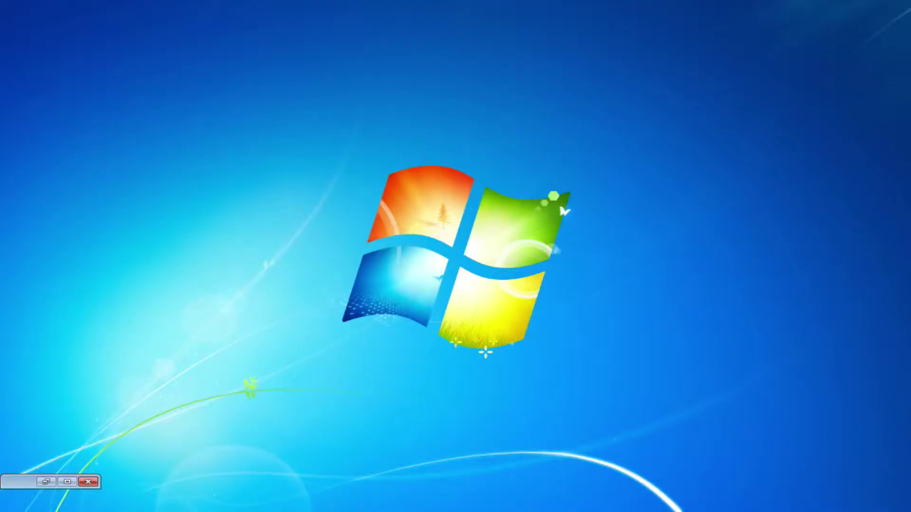
# Suspend the Windows 7 virtual machine from the Parallels list and reopen its window.
pyautogui.moveTo(296, 483)
pyautogui.click(397, 501)
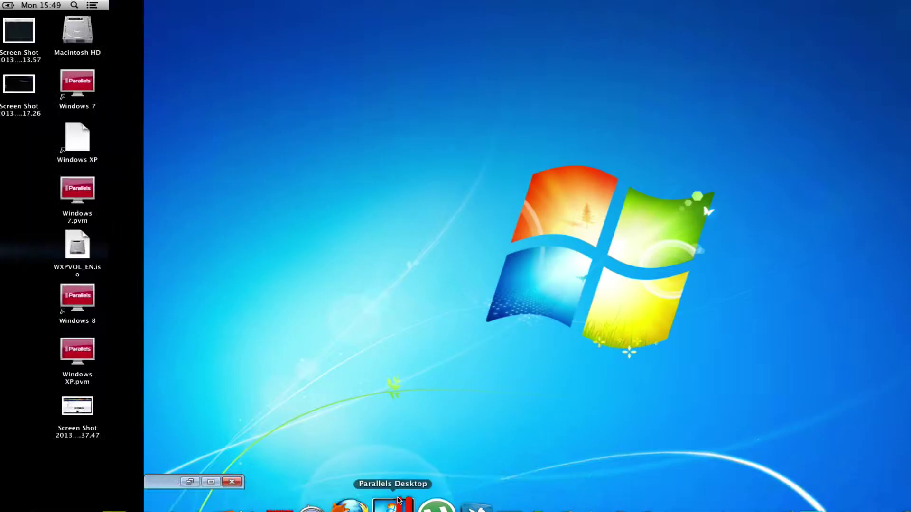
pyautogui.doubleClick(440, 226)
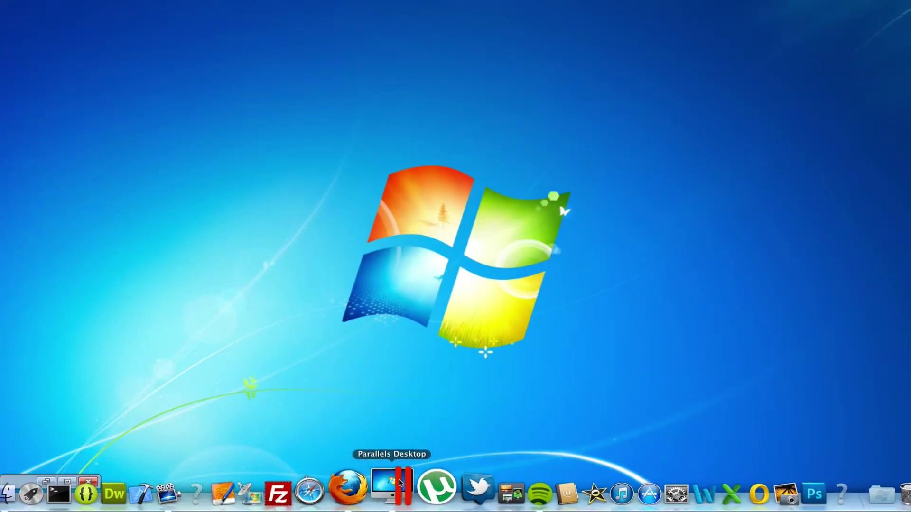
pyautogui.click(399, 482)
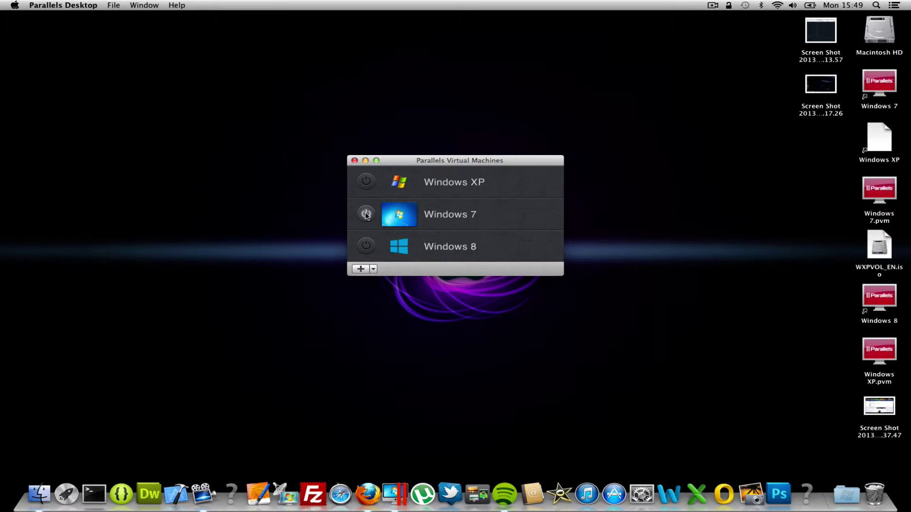
pyautogui.click(365, 215)
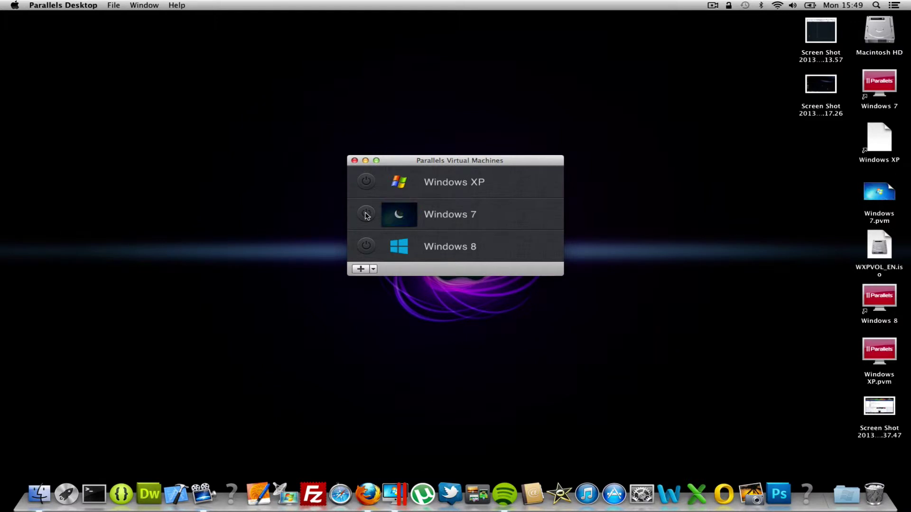
pyautogui.click(69, 15)
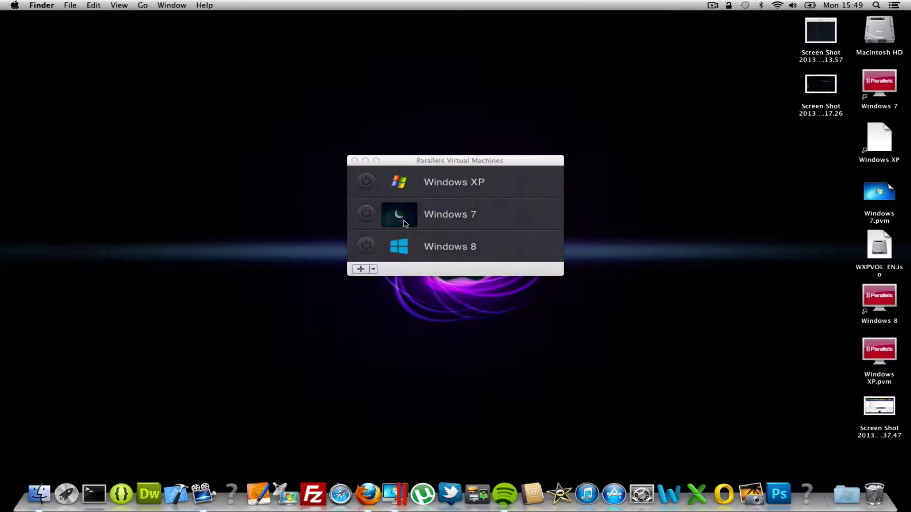
pyautogui.click(399, 215)
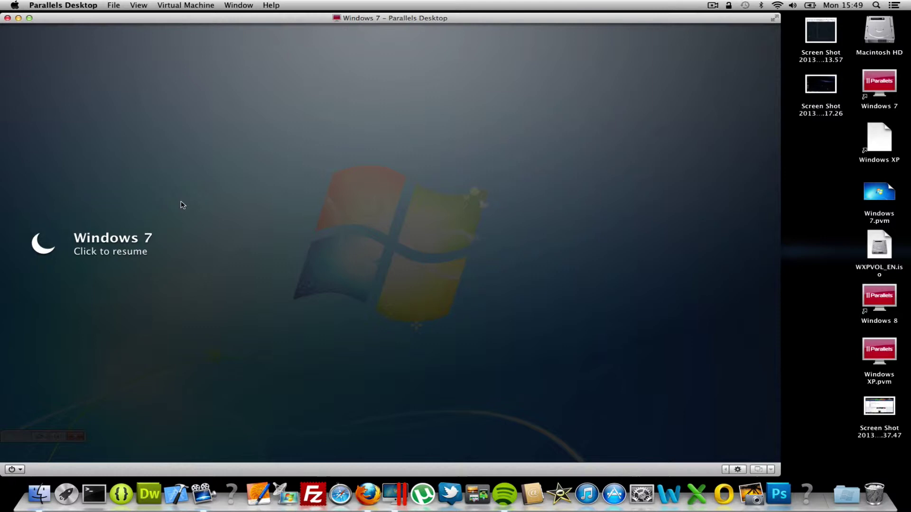
# Quit Parallels Desktop and relaunch it from the Dock.
pyautogui.click(77, 6)
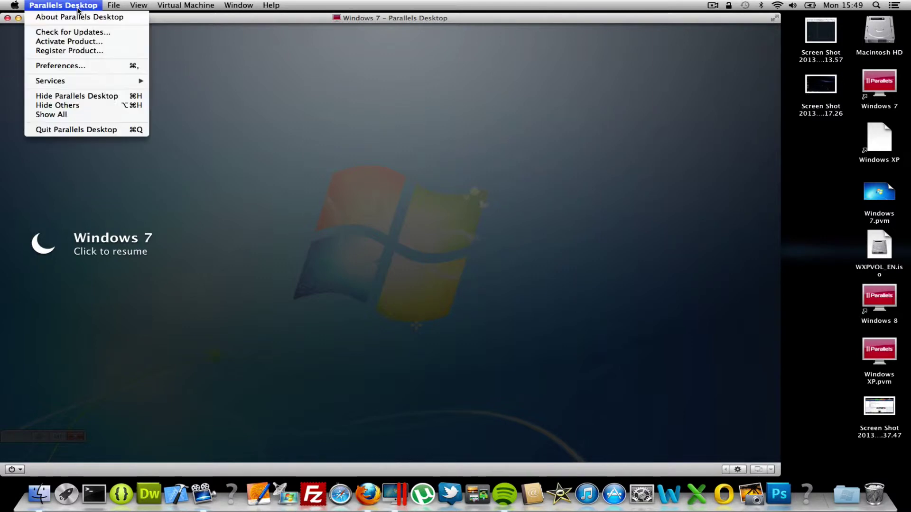
pyautogui.click(91, 133)
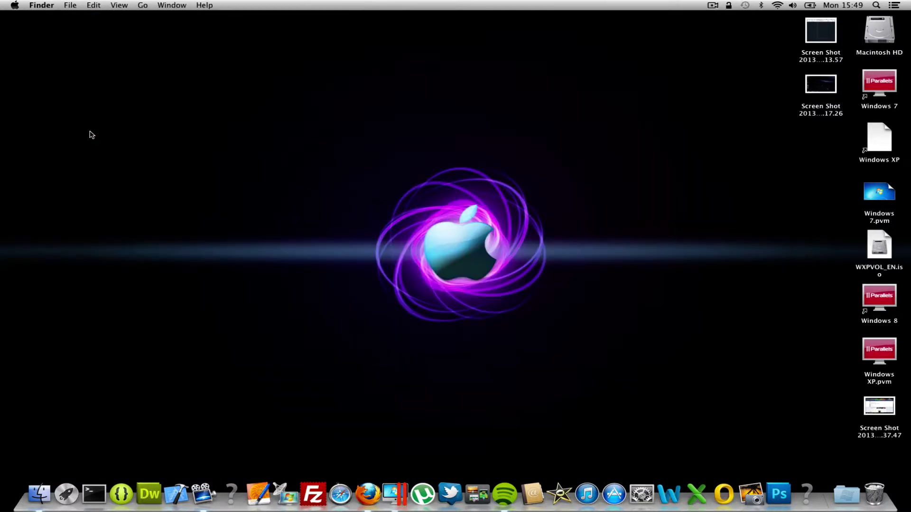
pyautogui.click(392, 493)
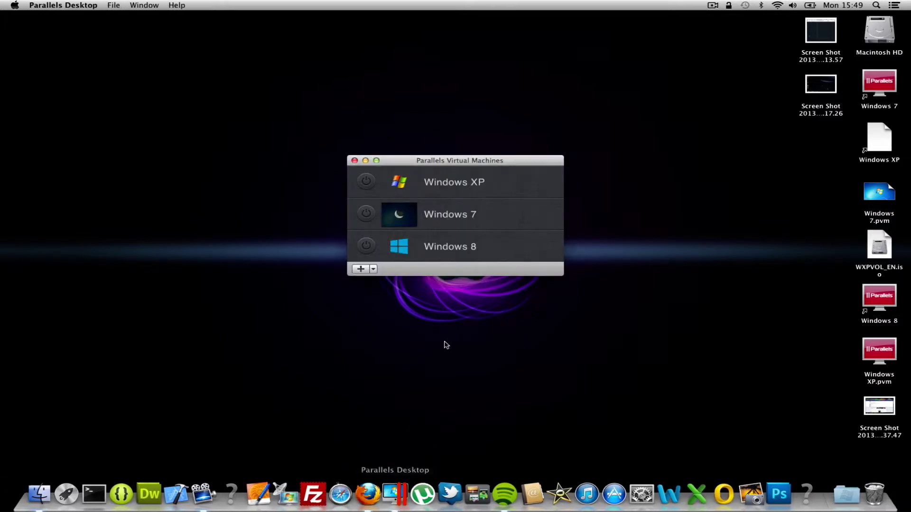
# Resume Windows 7, then quit and relaunch Parallels Desktop and resume the virtual machine again.
pyautogui.doubleClick(438, 220)
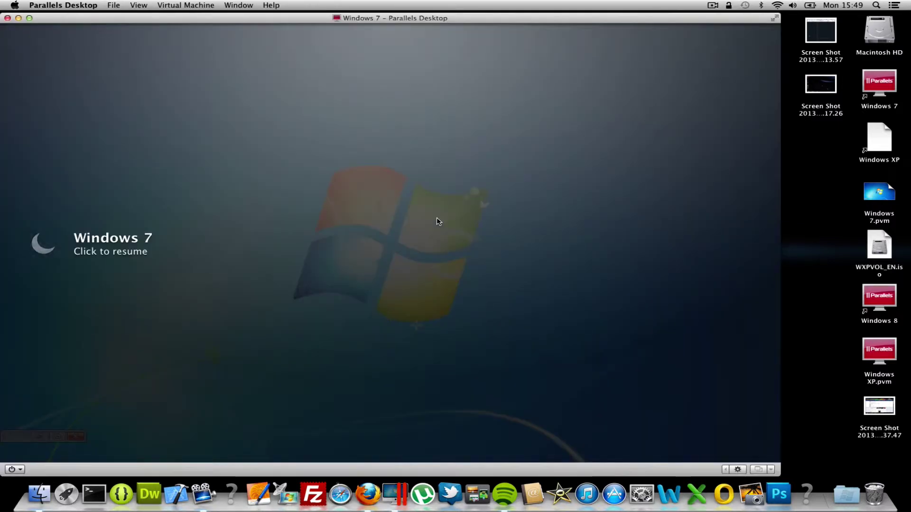
pyautogui.click(126, 254)
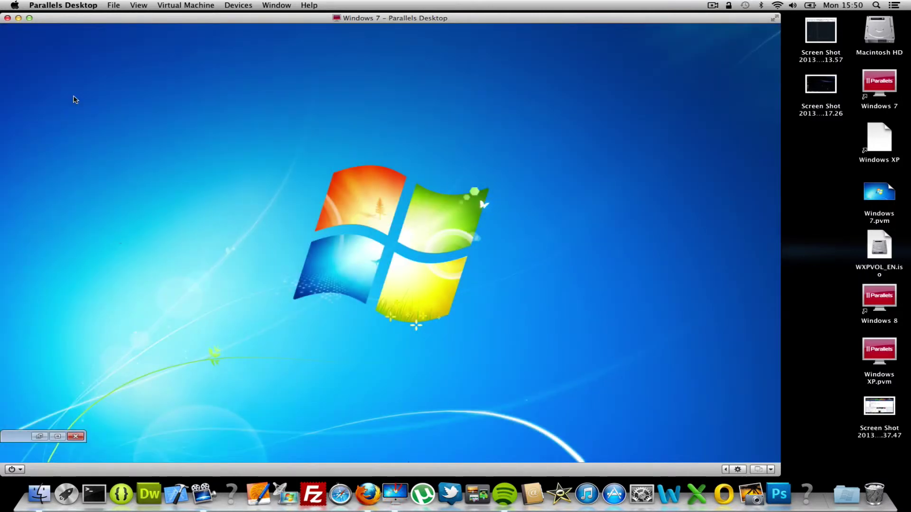
pyautogui.click(66, 6)
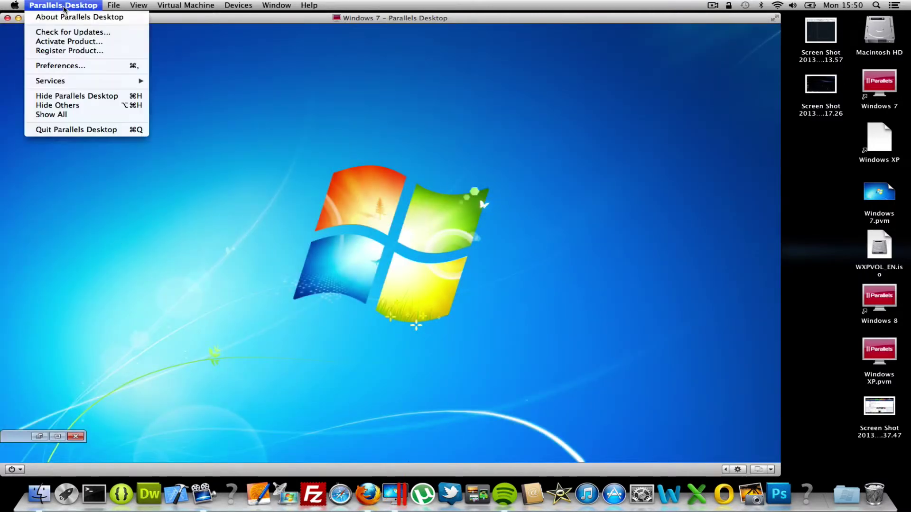
pyautogui.click(91, 131)
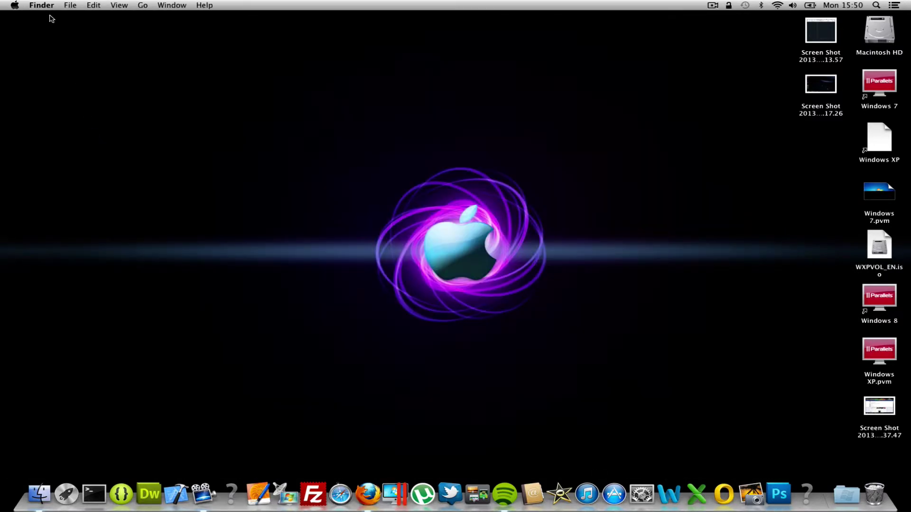
pyautogui.click(396, 493)
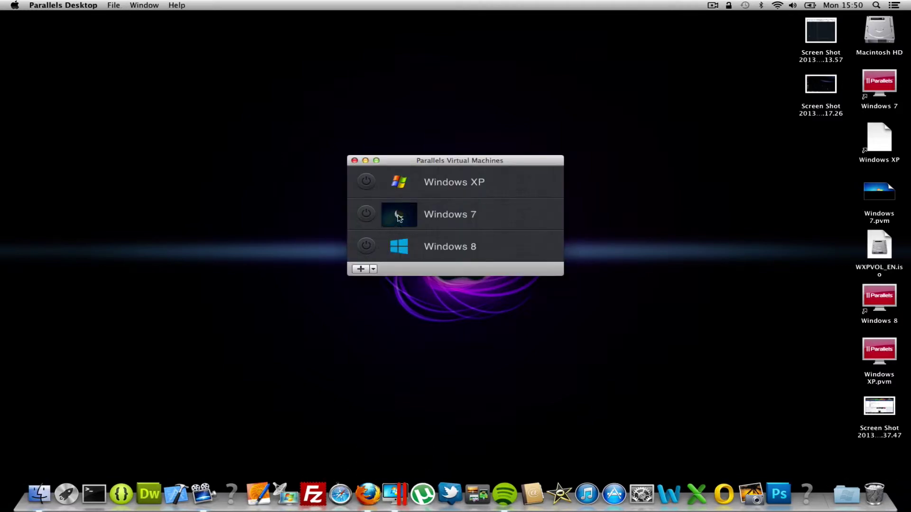
pyautogui.click(366, 215)
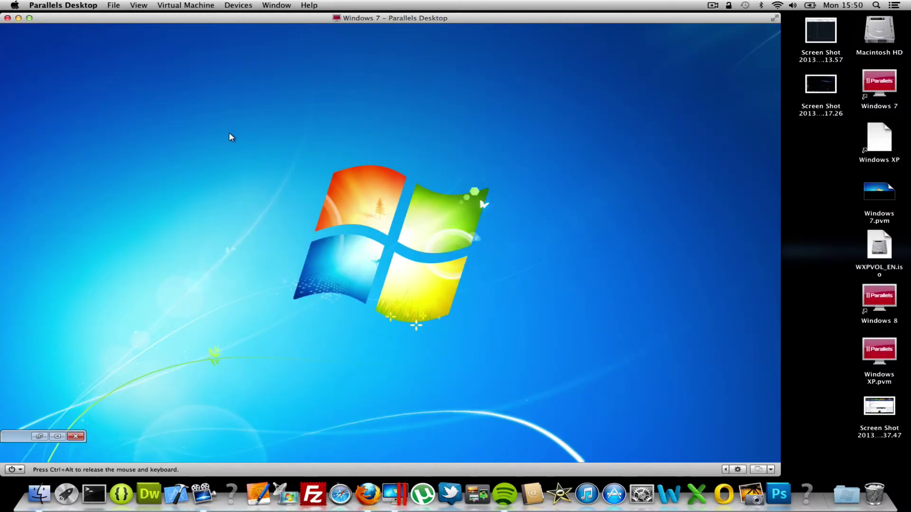
# Stop the running Windows 7 virtual machine, then start it again from the Virtual Machines list.
pyautogui.click(7, 18)
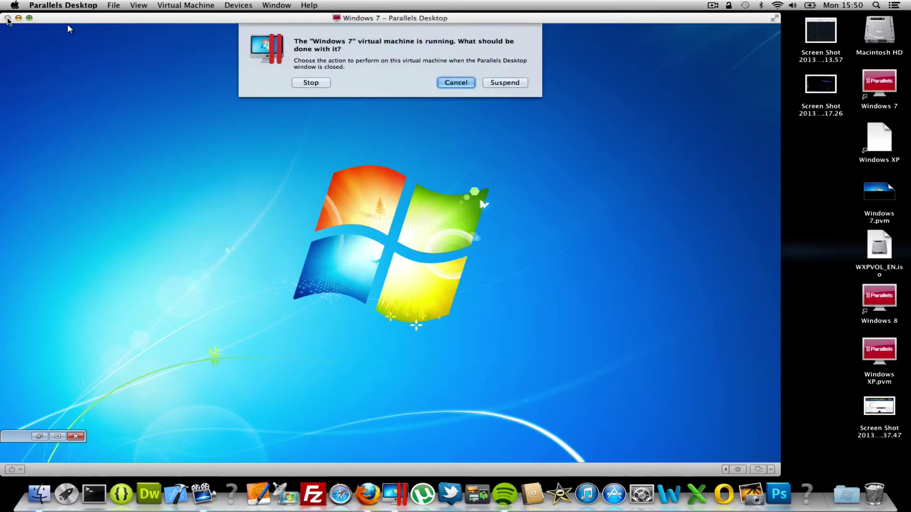
pyautogui.click(311, 85)
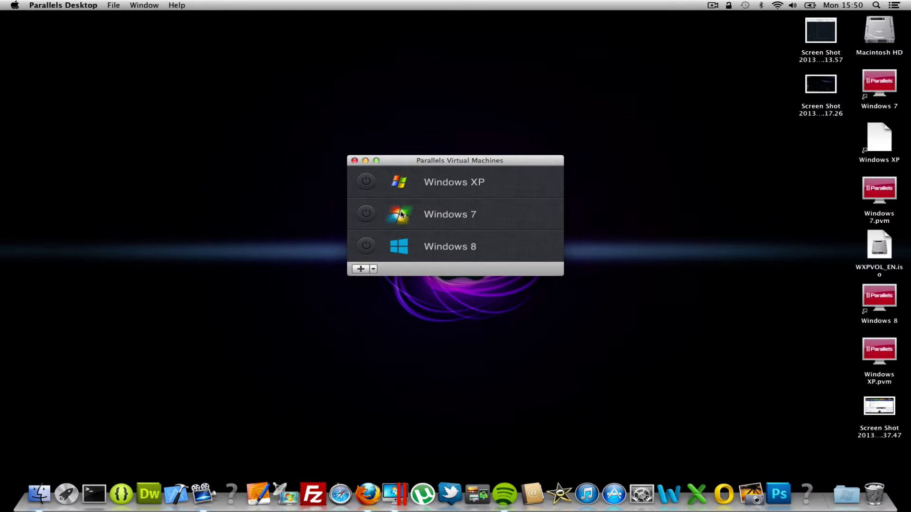
pyautogui.doubleClick(400, 216)
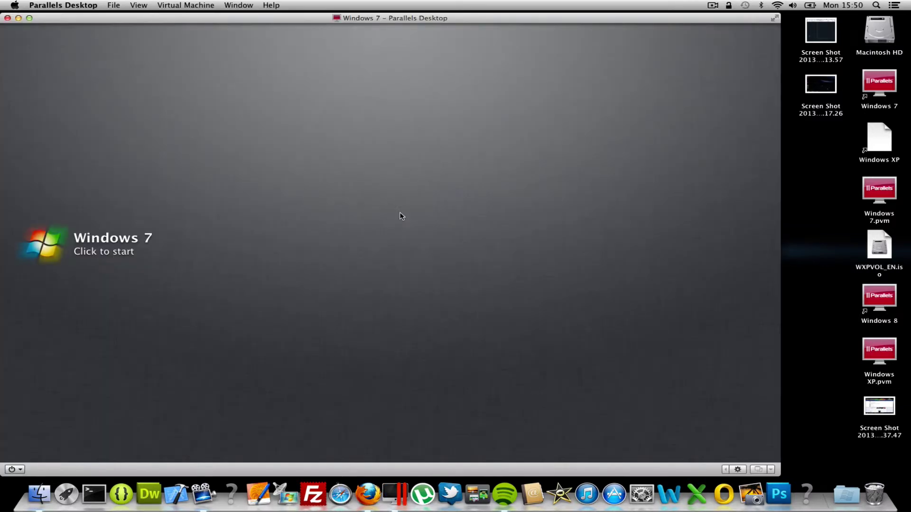
pyautogui.click(40, 248)
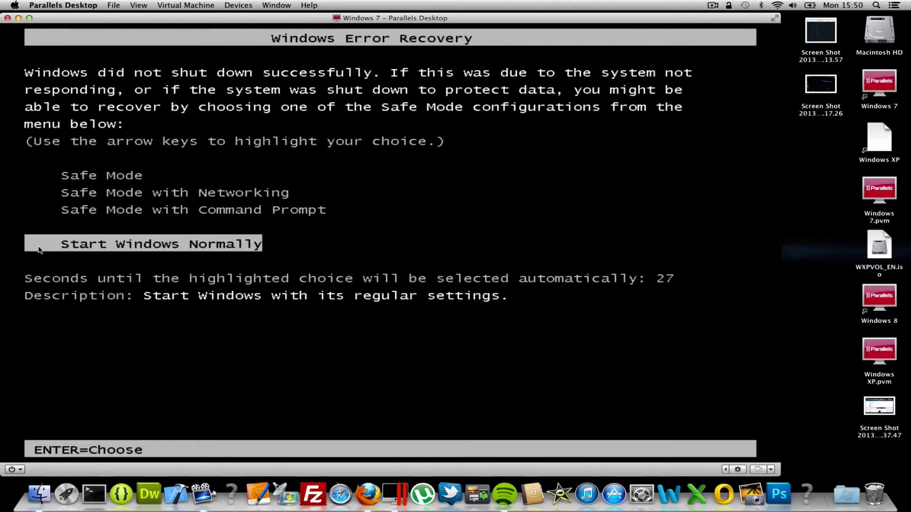
# Choose Start Windows Normally at the recovery screen and switch the virtual machine to full screen.
pyautogui.click(326, 202)
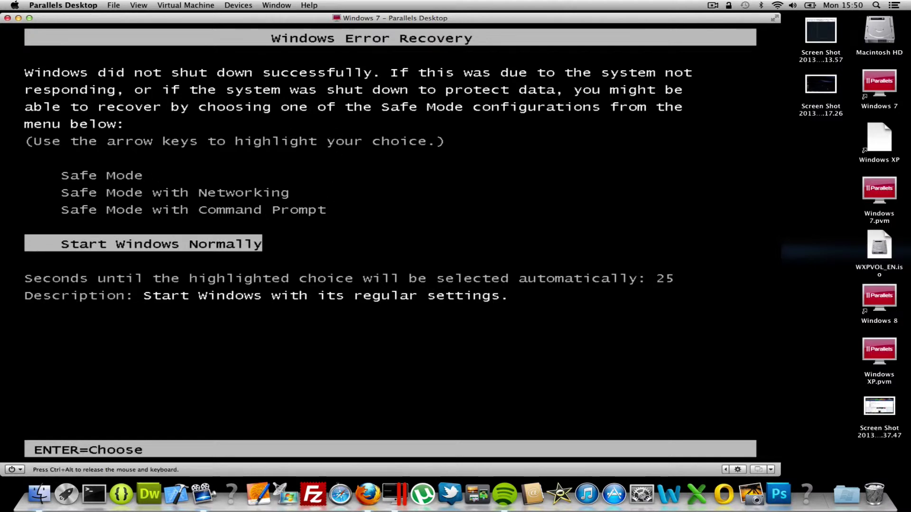
pyautogui.press('Return')
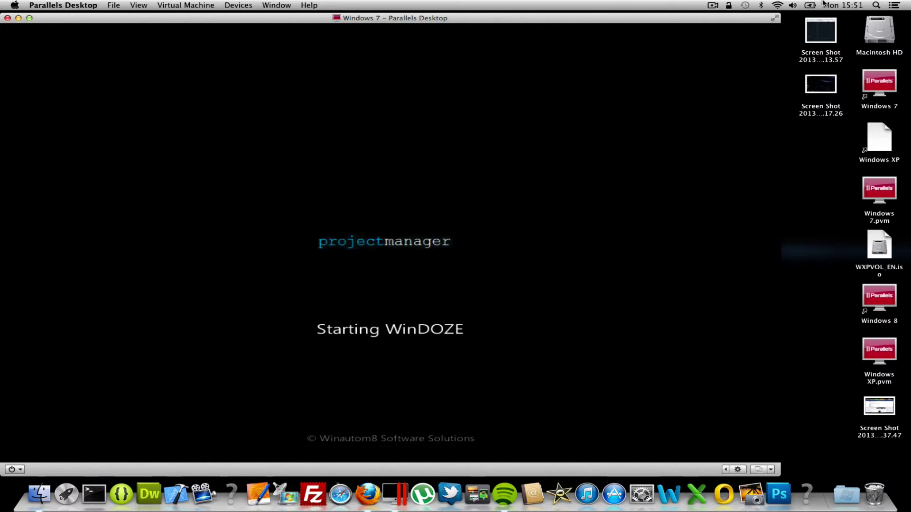
pyautogui.click(774, 17)
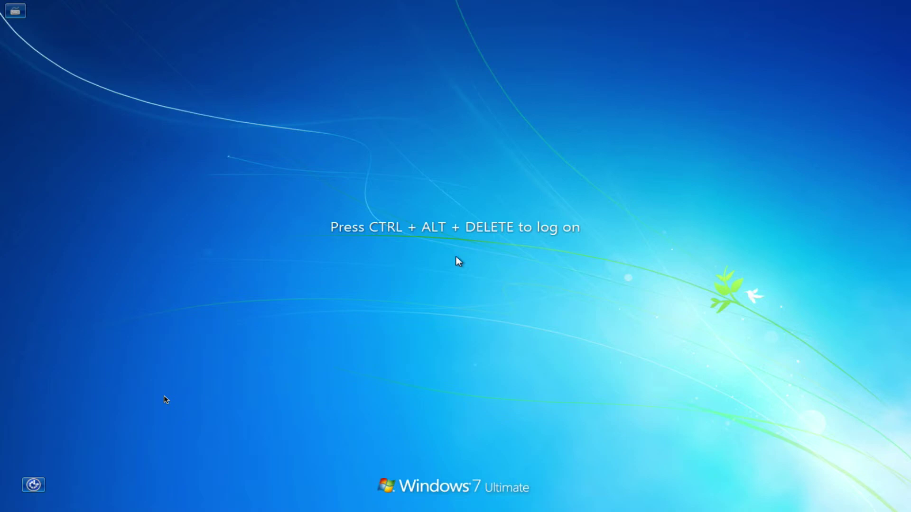
# Log on with Ctrl+Alt+Del and the account password.
pyautogui.hotkey('ctrl', 'alt', 'Delete')
pyautogui.write('*')
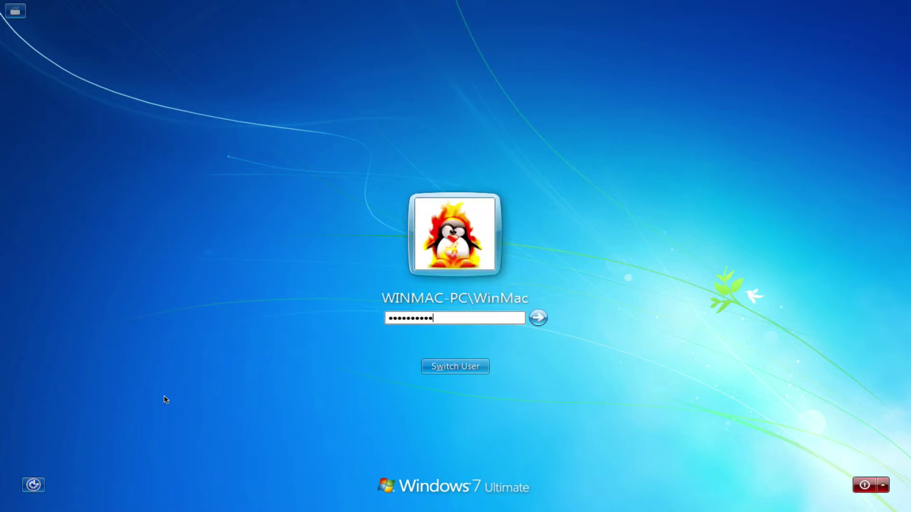
pyautogui.press('Return')
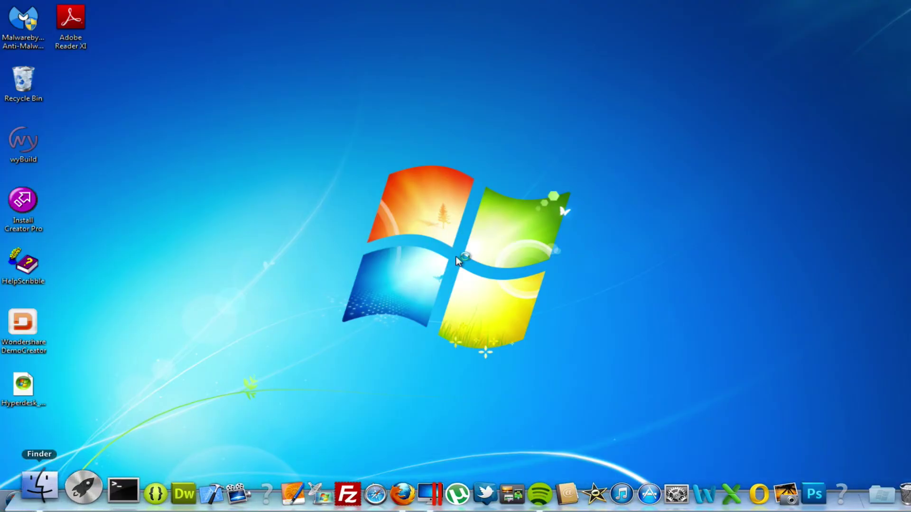
# Launch Hyperdesk - DarkMatter Subspace from All Programs > The Skins Factory > Hyperdesk > DarkMatter Subspace.
pyautogui.click(19, 502)
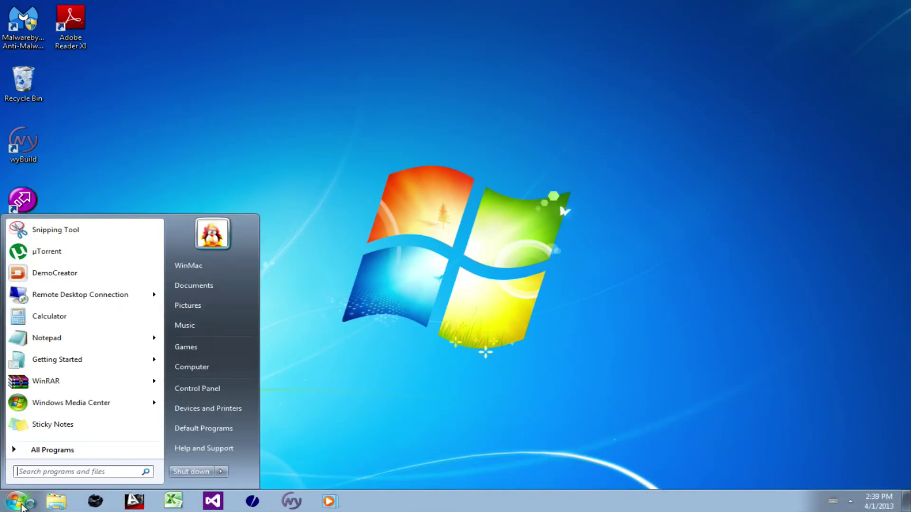
pyautogui.click(54, 451)
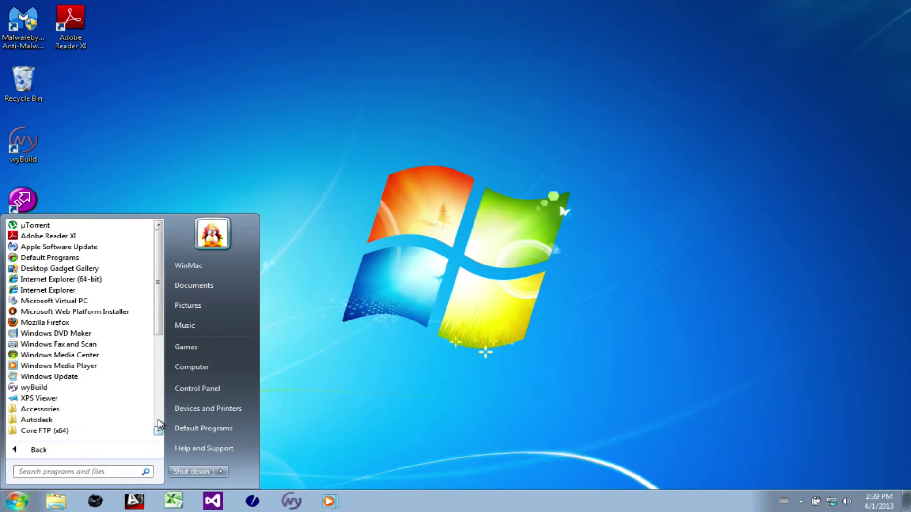
pyautogui.scroll(-6, 158, 427)
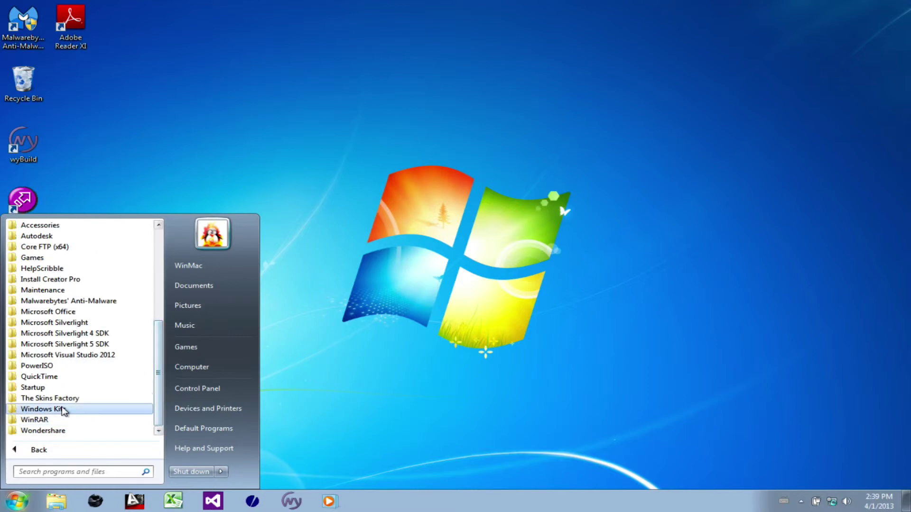
pyautogui.click(64, 401)
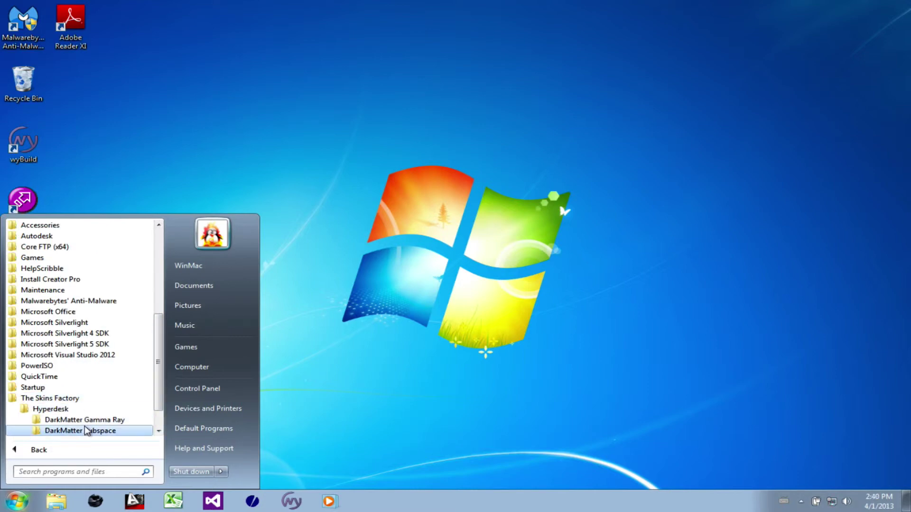
pyautogui.click(96, 431)
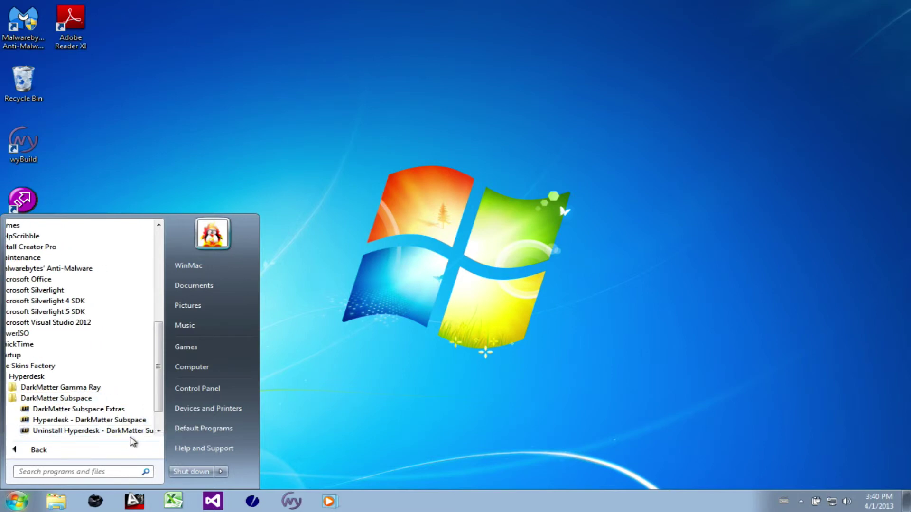
pyautogui.click(121, 420)
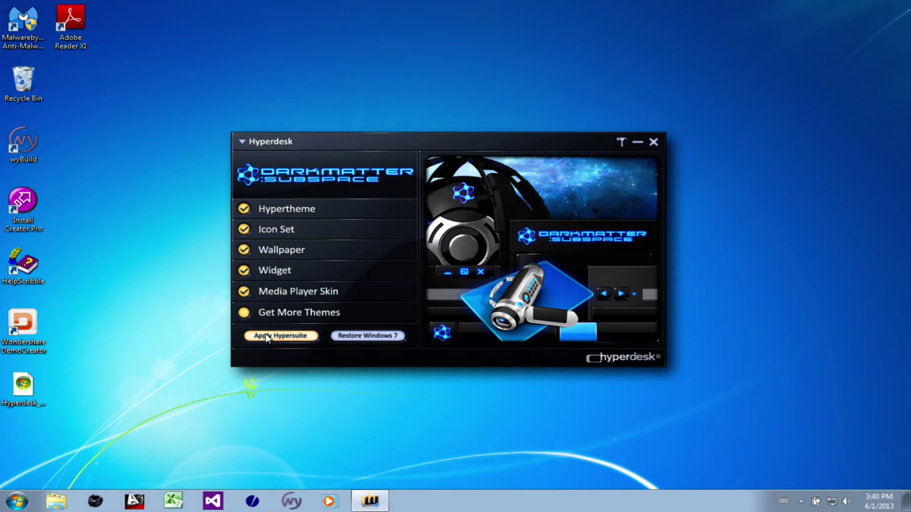
# Apply the DarkMatter Subspace hypersuite, then close Hyperdesk to view the themed desktop.
pyautogui.click(279, 336)
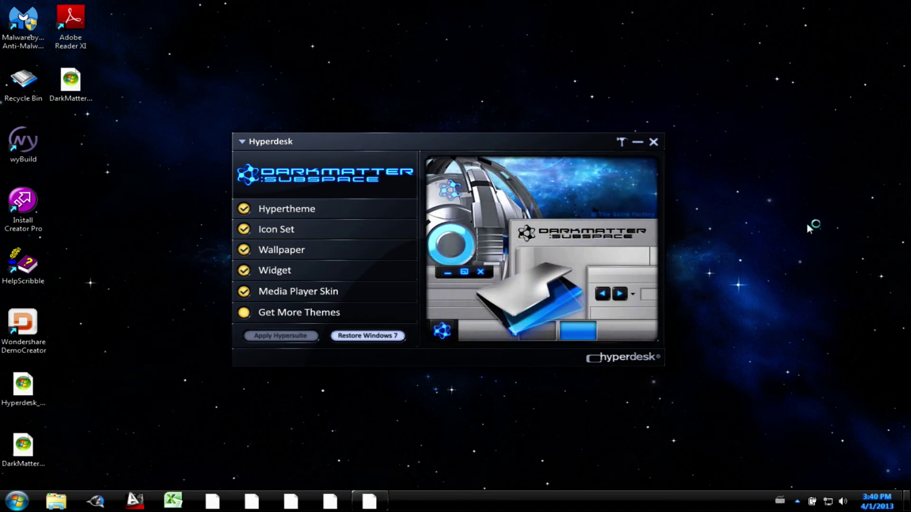
pyautogui.click(653, 142)
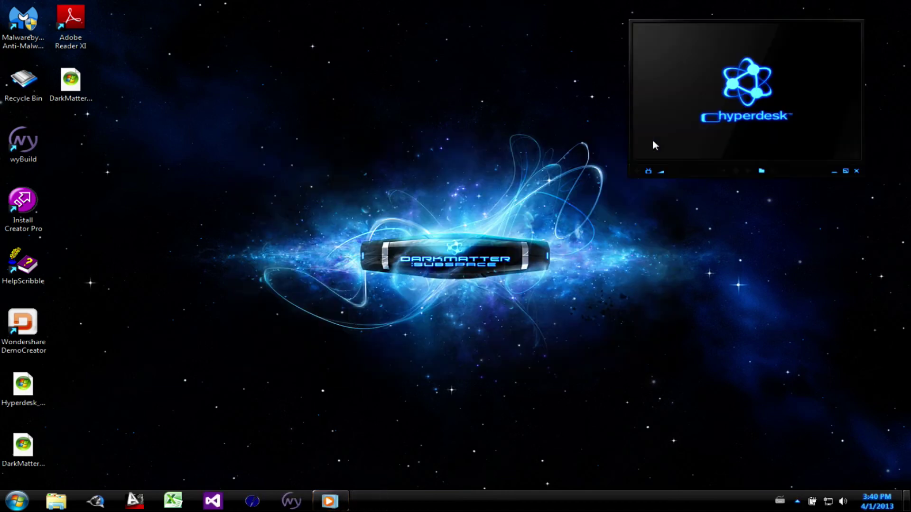
# Open Control Panel from the themed Start menu to inspect its new look, then close it.
pyautogui.click(18, 504)
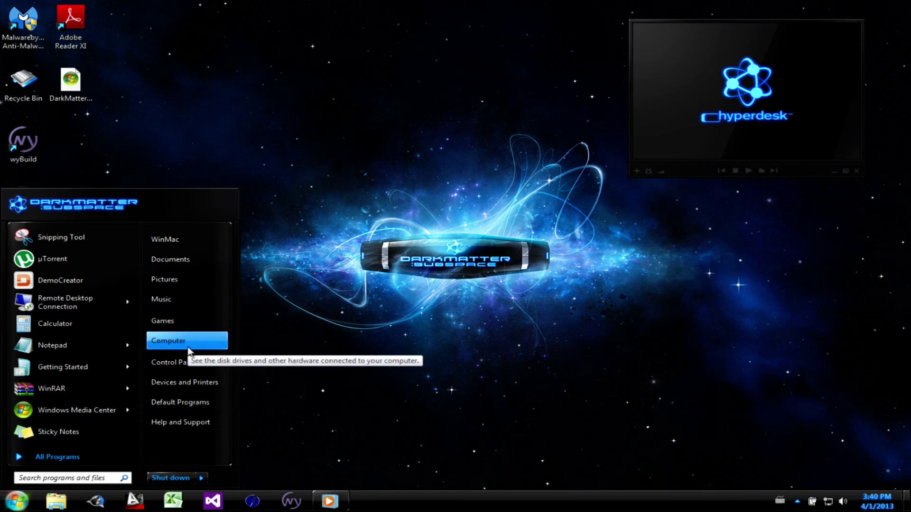
pyautogui.click(189, 363)
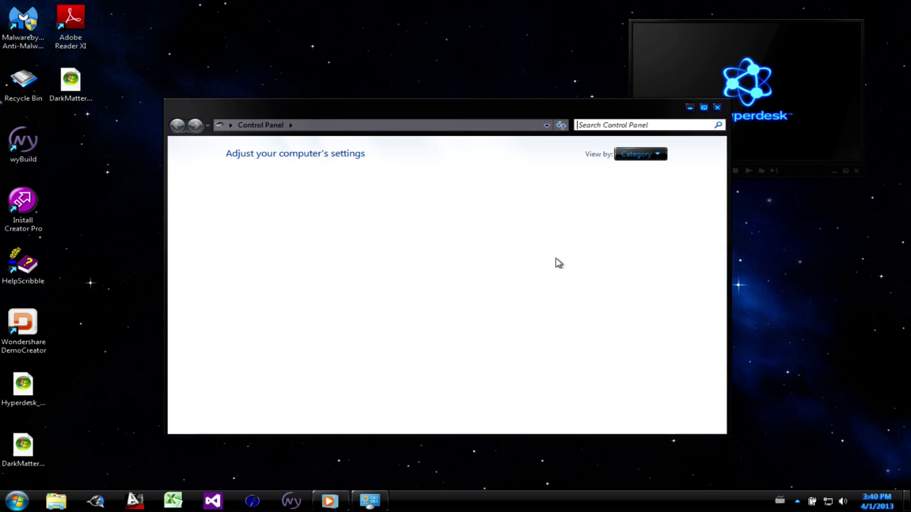
pyautogui.click(717, 108)
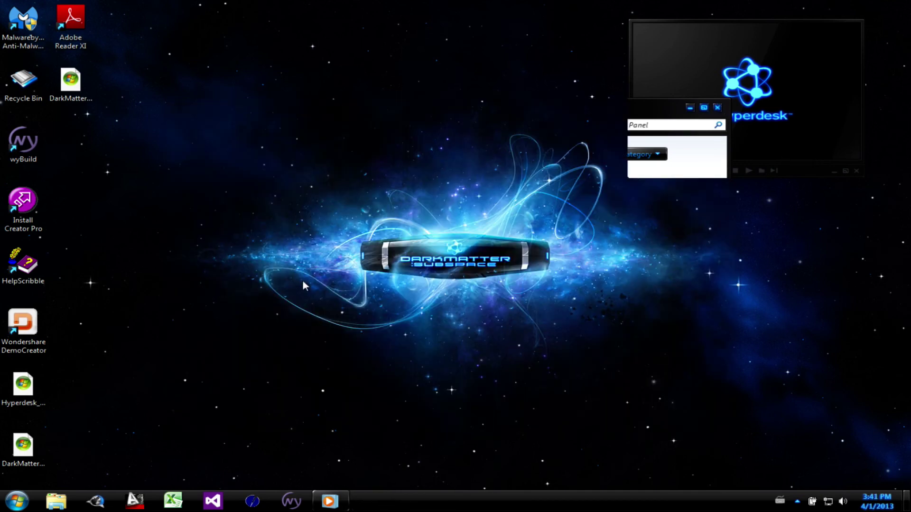
# Reopen the Start menu to show its DarkMatter Subspace styling.
pyautogui.click(17, 503)
pyautogui.click(361, 132)
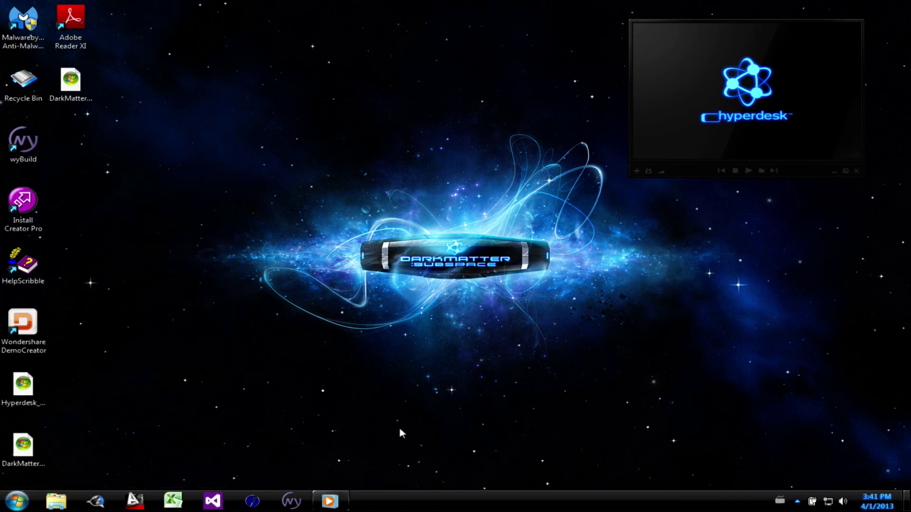
pyautogui.press('super')
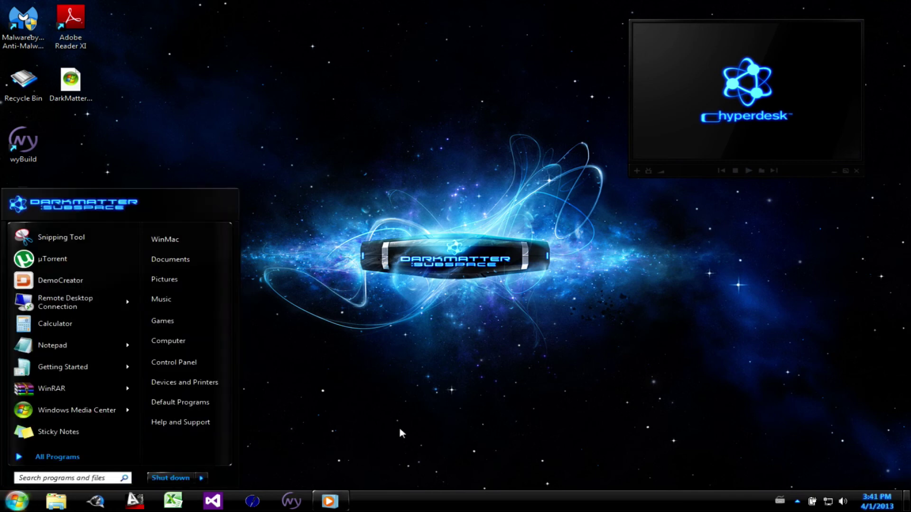